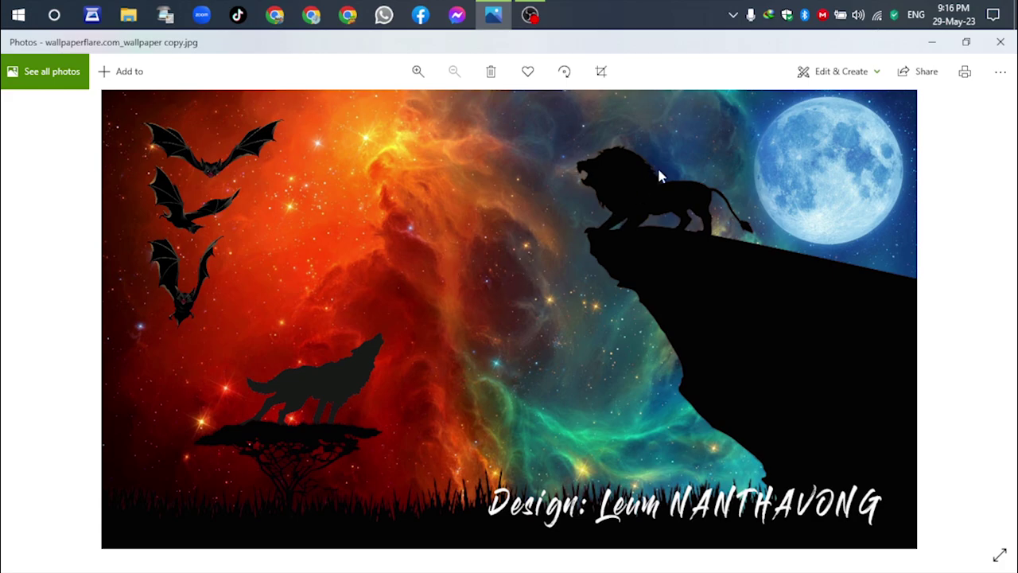
Minimize the Photos window showing the finished wallpaper preview.
left_click(932, 41)
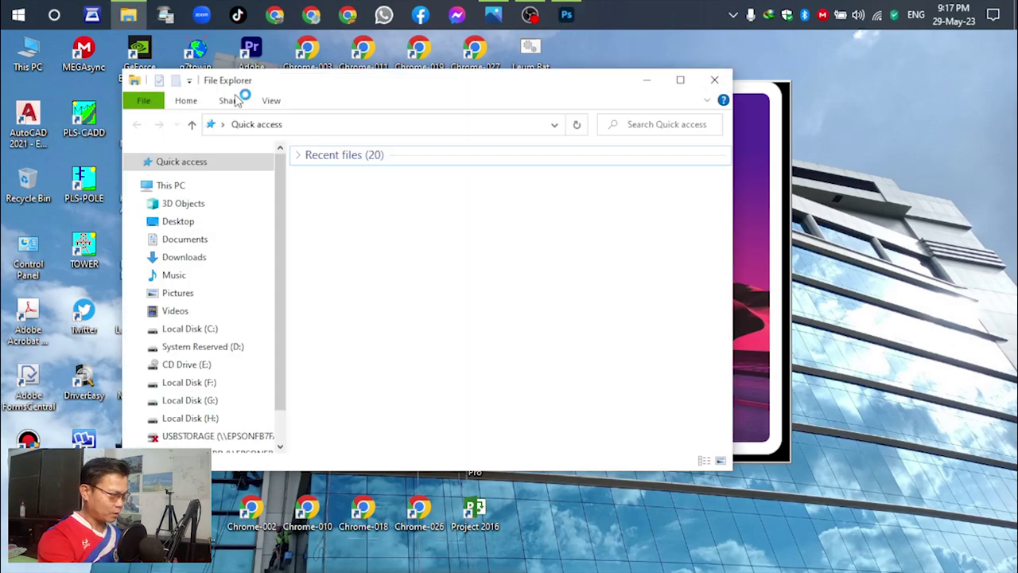
Browse to H:\000\OBS Studio Data in a maximized Explorer window, then minimize Explorer.
left_click(195, 417)
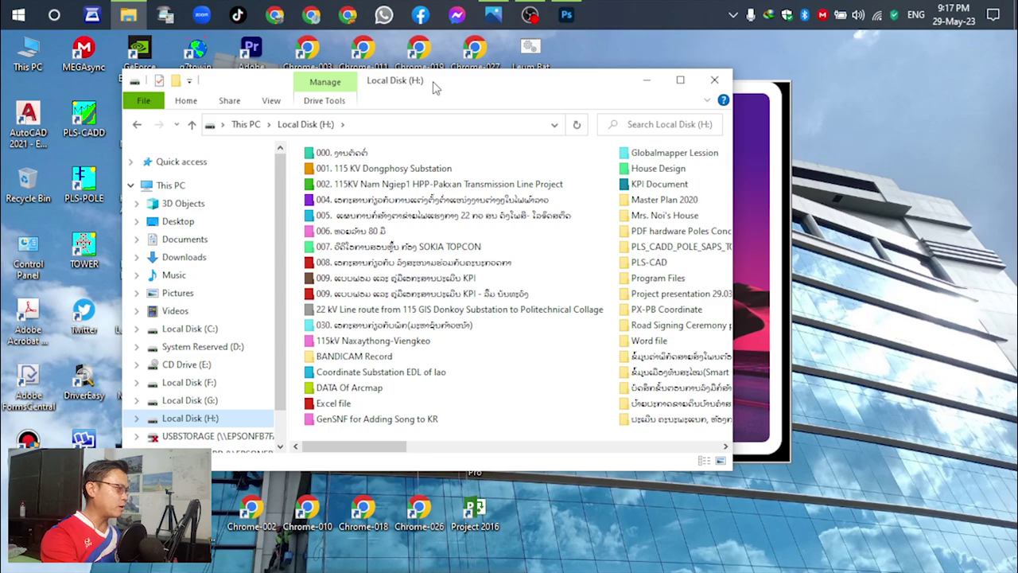
double_click(442, 81)
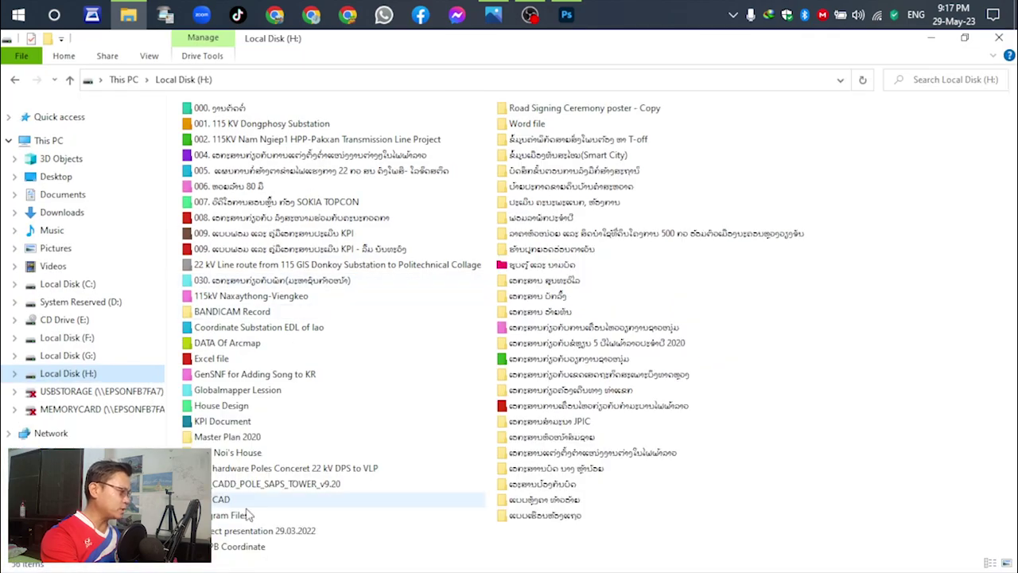
double_click(223, 107)
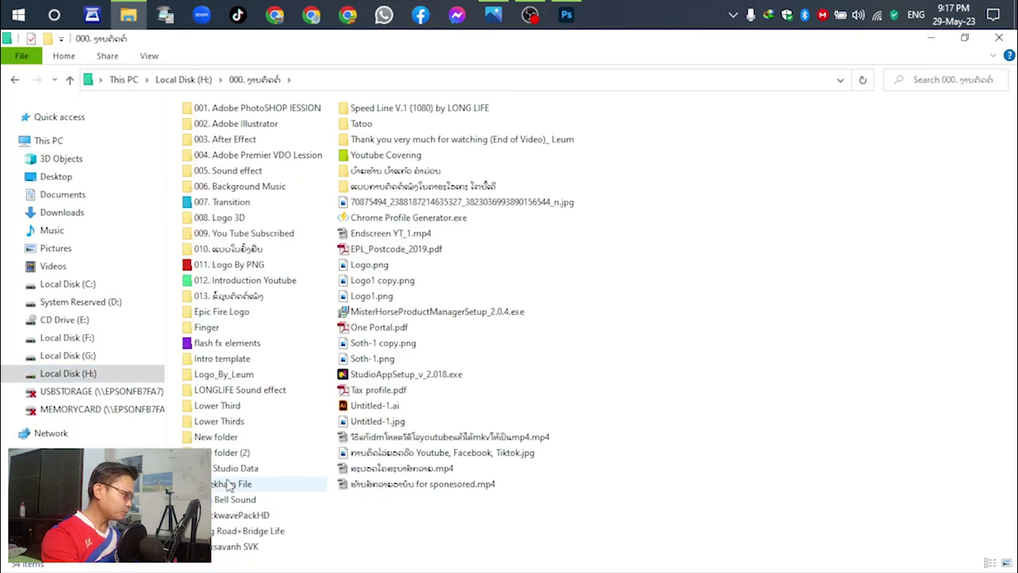
left_click(229, 469)
double_click(229, 470)
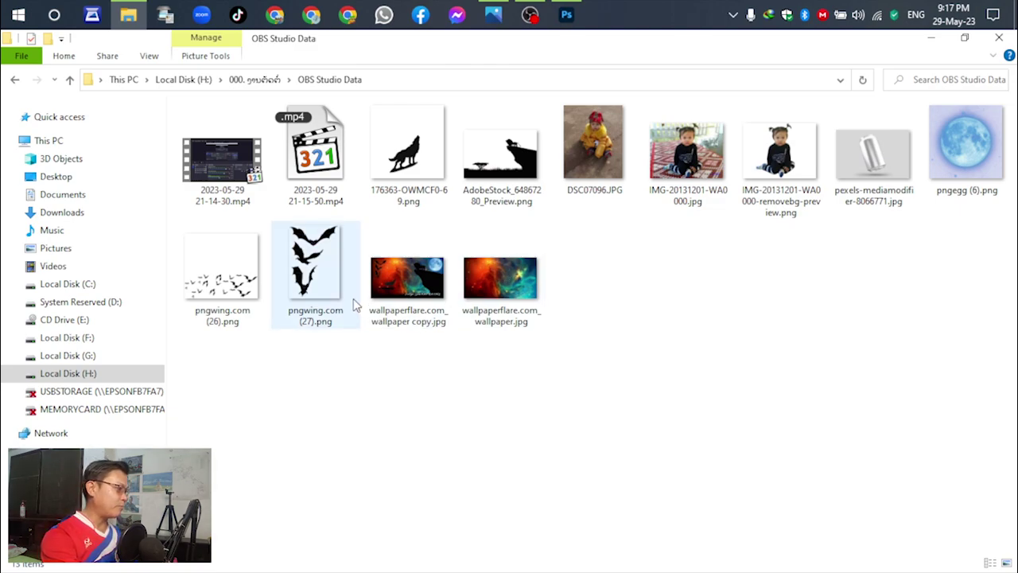
left_click(930, 38)
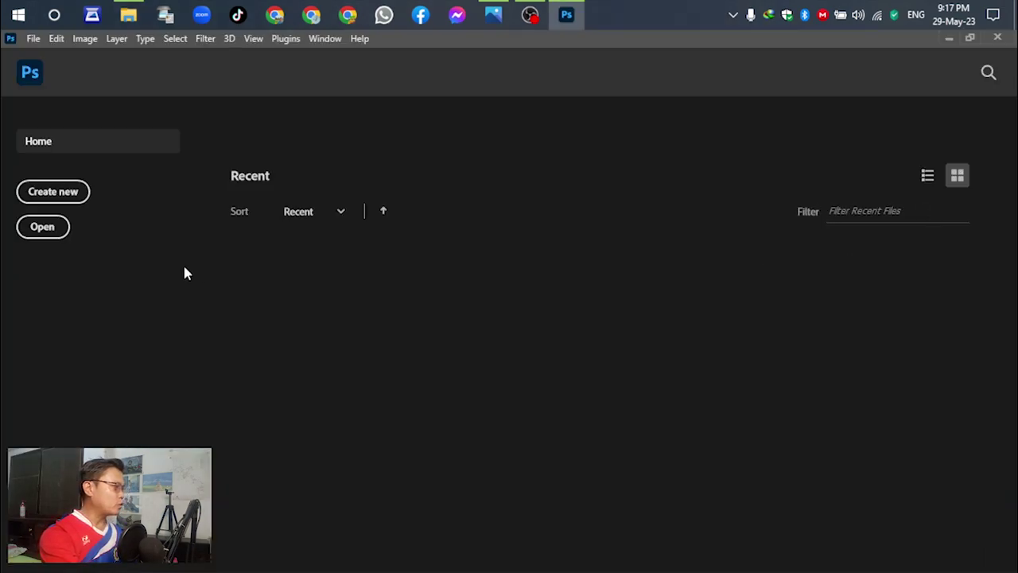
Open wallpaperflare.com_wallpaper.jpg in Photoshop, then switch to the Photos reference.
left_click(44, 228)
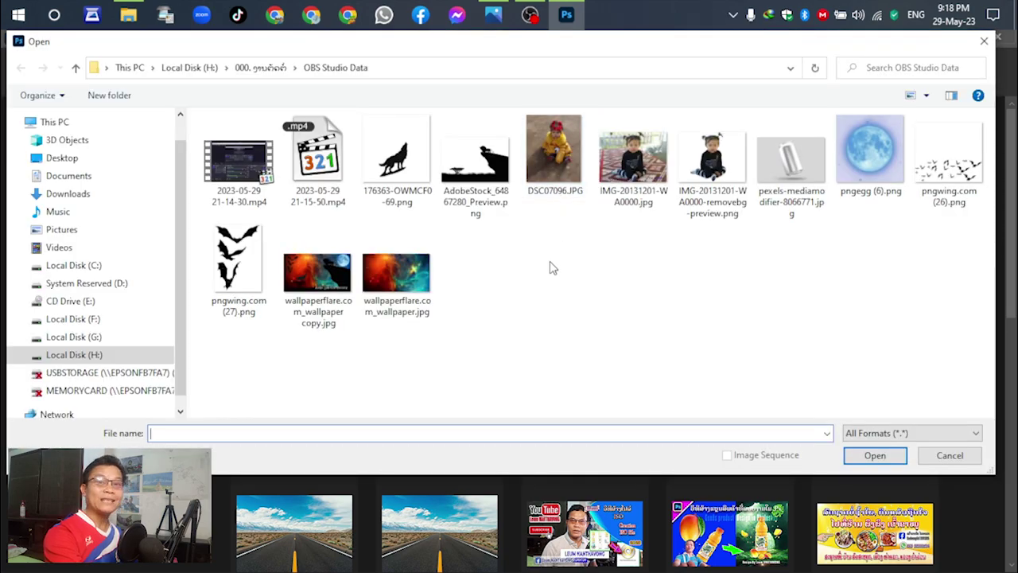
left_click(404, 286)
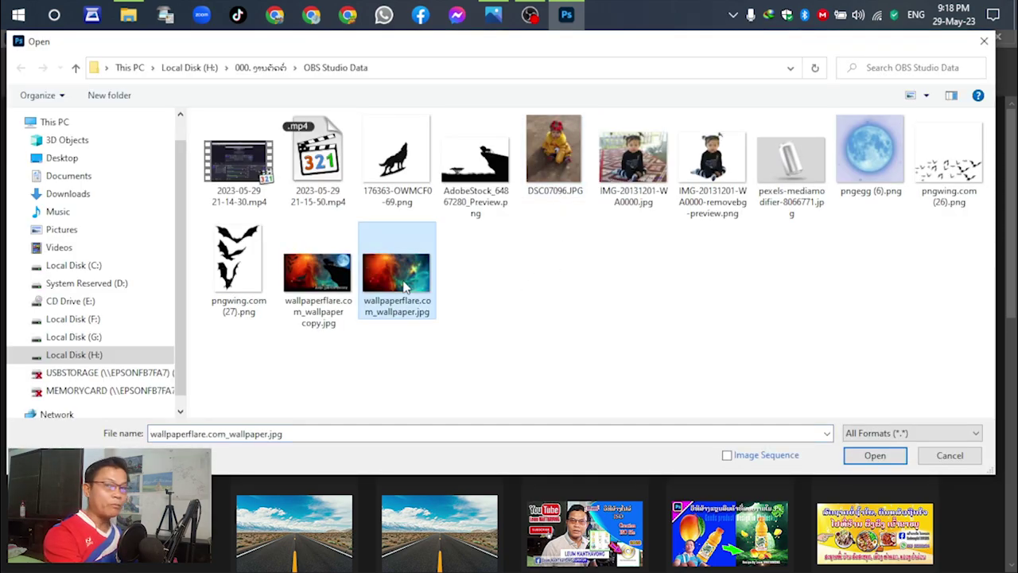
left_click(875, 457)
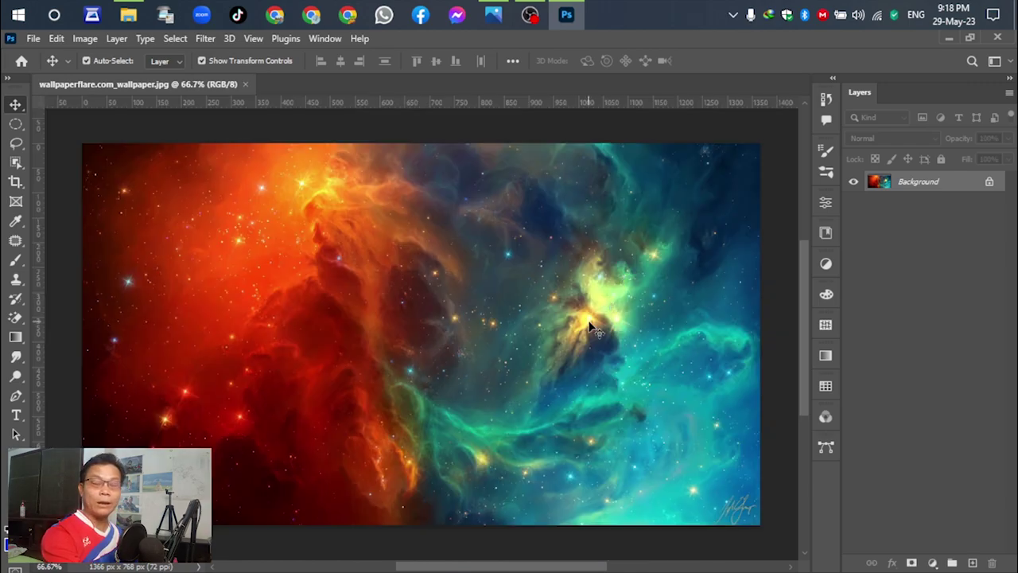
key("alt+Tab")
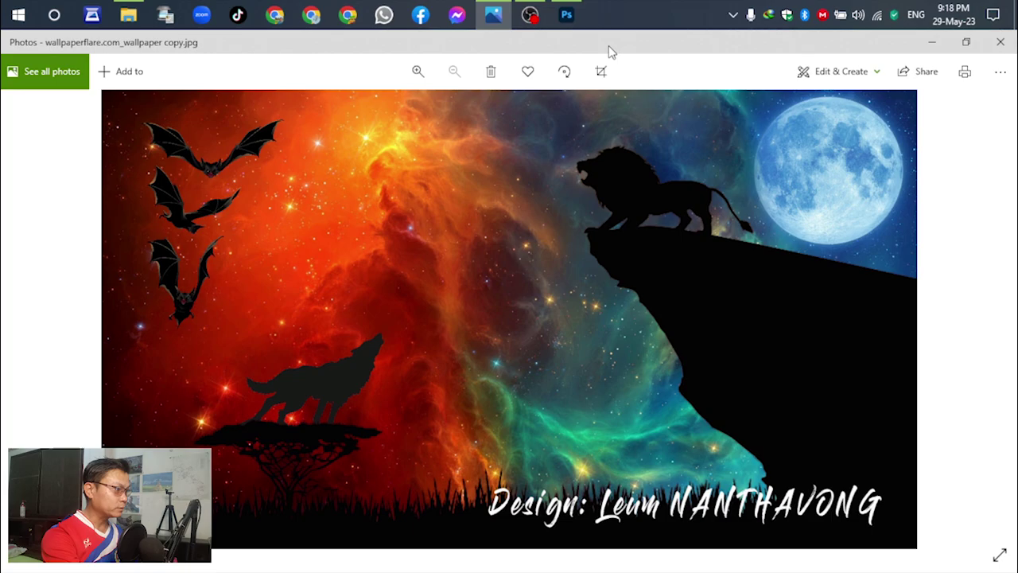
Drag the moon image pngegg (6).png from OBS Studio Data onto the nebula canvas.
left_click(567, 14)
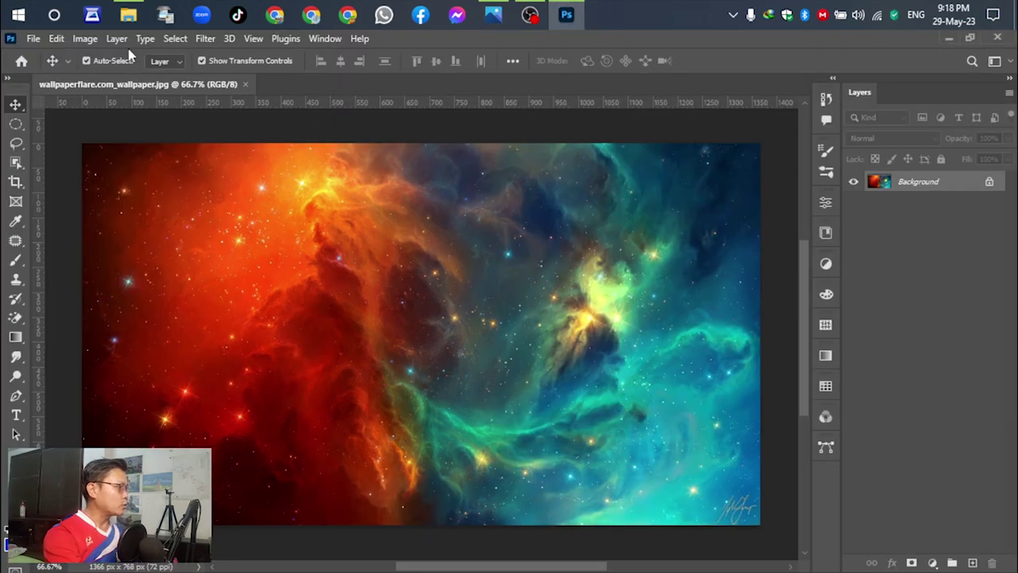
left_click(128, 14)
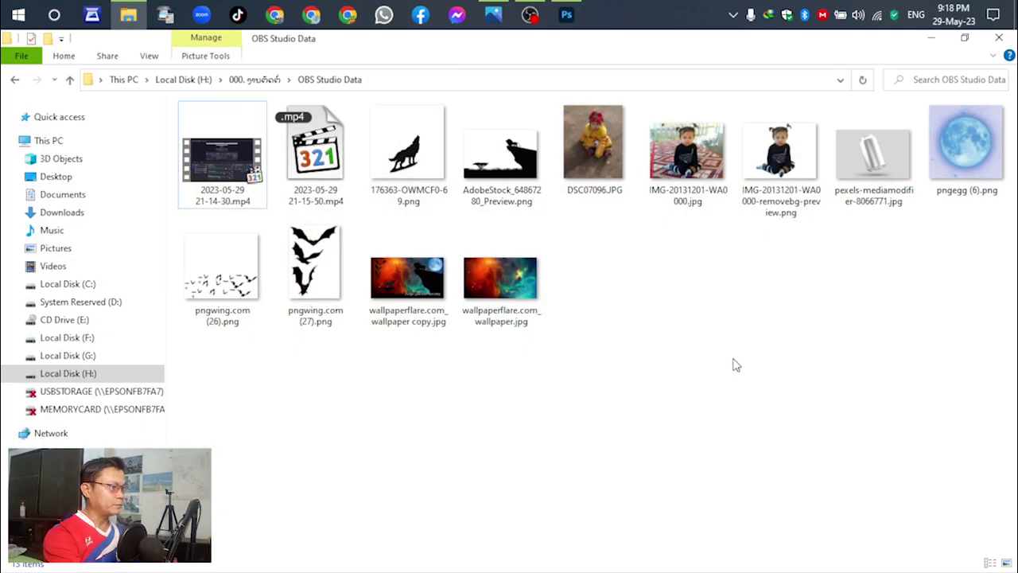
left_click(977, 155)
left_click_drag(976, 155, 572, 296)
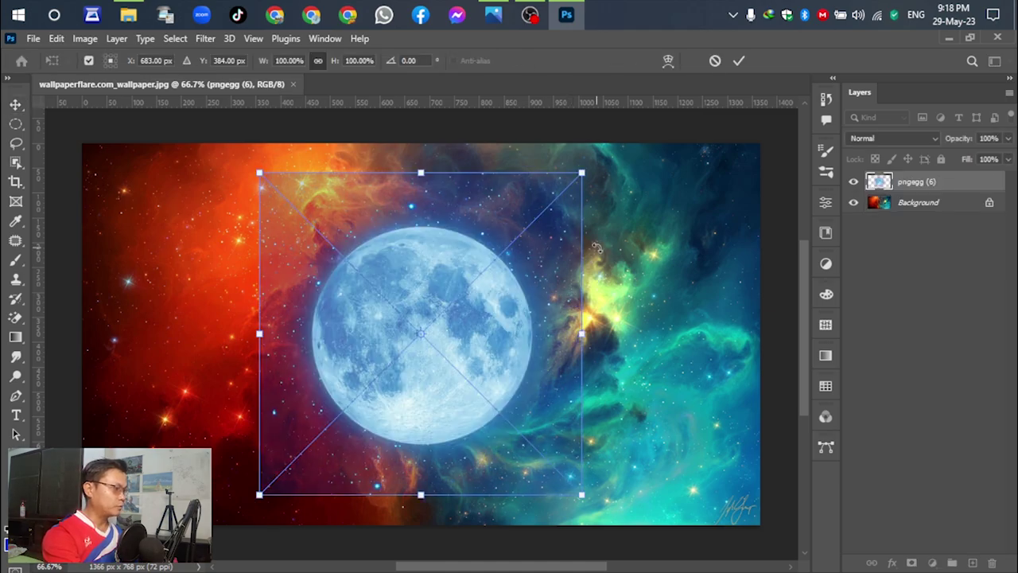
Scale the moon to about 75.54%, move it to the upper right, and commit.
left_click_drag(582, 170, 511, 239)
left_click_drag(463, 315, 691, 228)
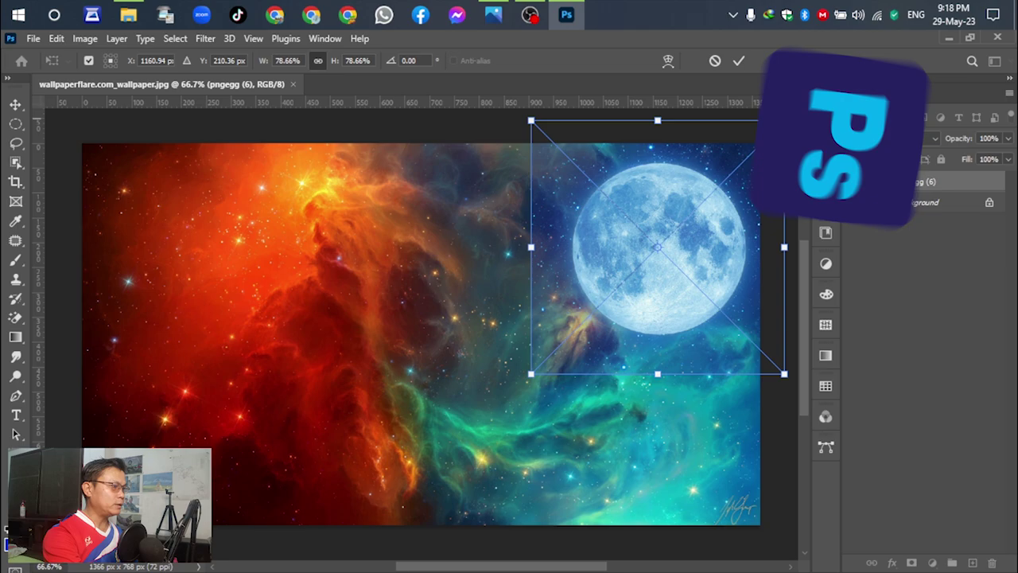
left_click_drag(785, 121, 776, 121)
left_click_drag(691, 212, 690, 214)
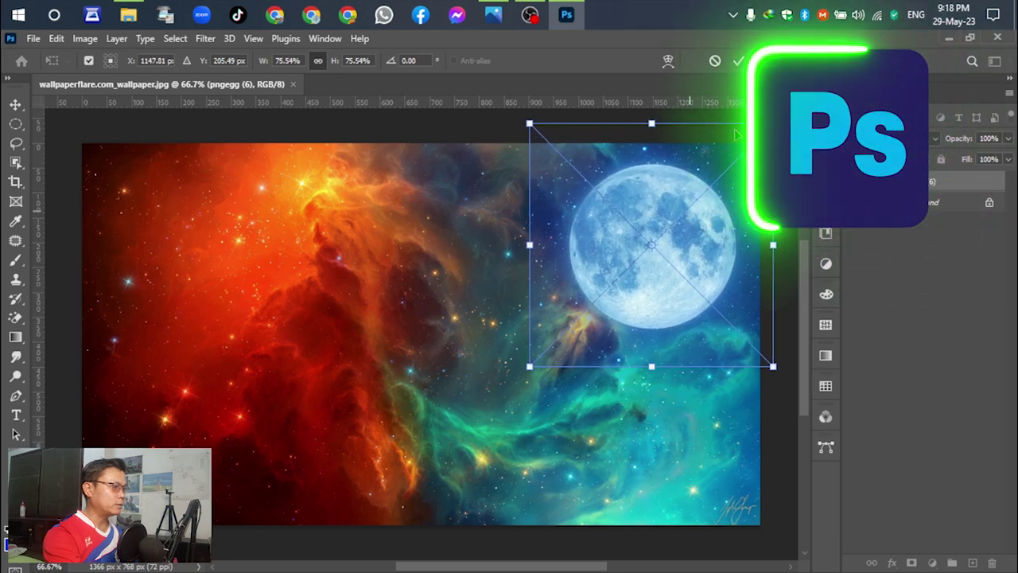
key("Return")
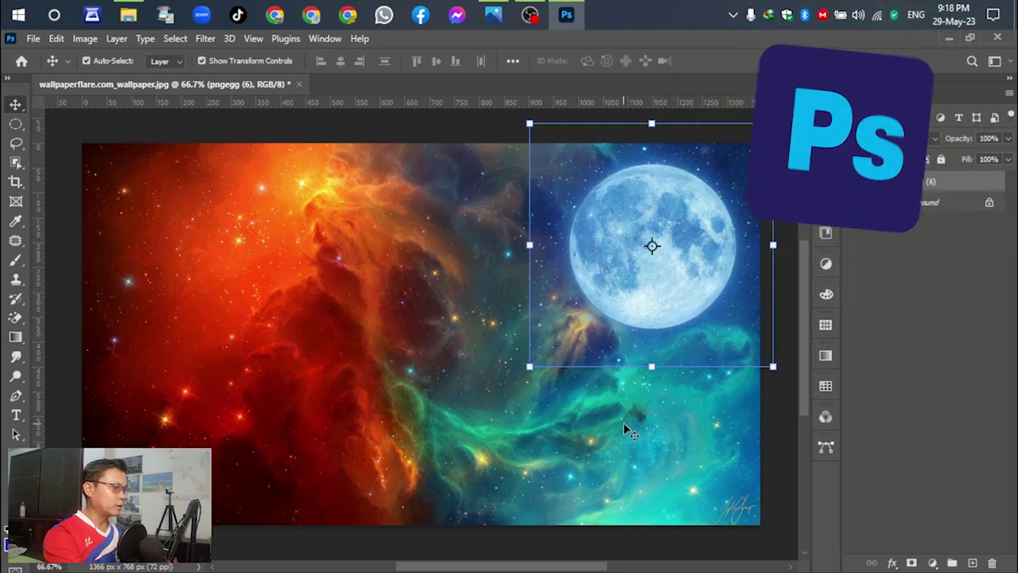
left_click(505, 269)
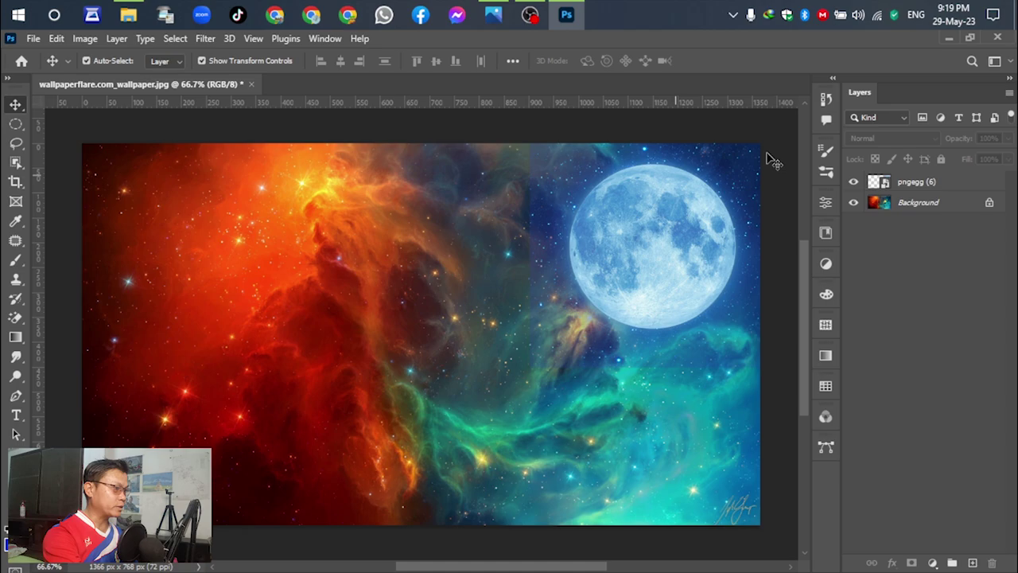
left_click(920, 184)
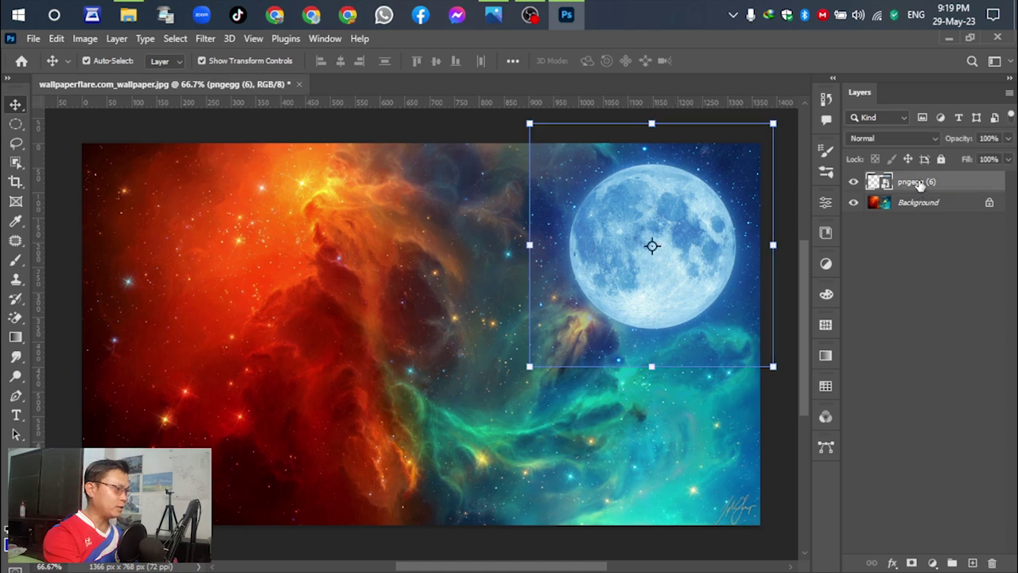
Rasterize the moon layer and set the soft brush flow down to 3%.
left_click(14, 262)
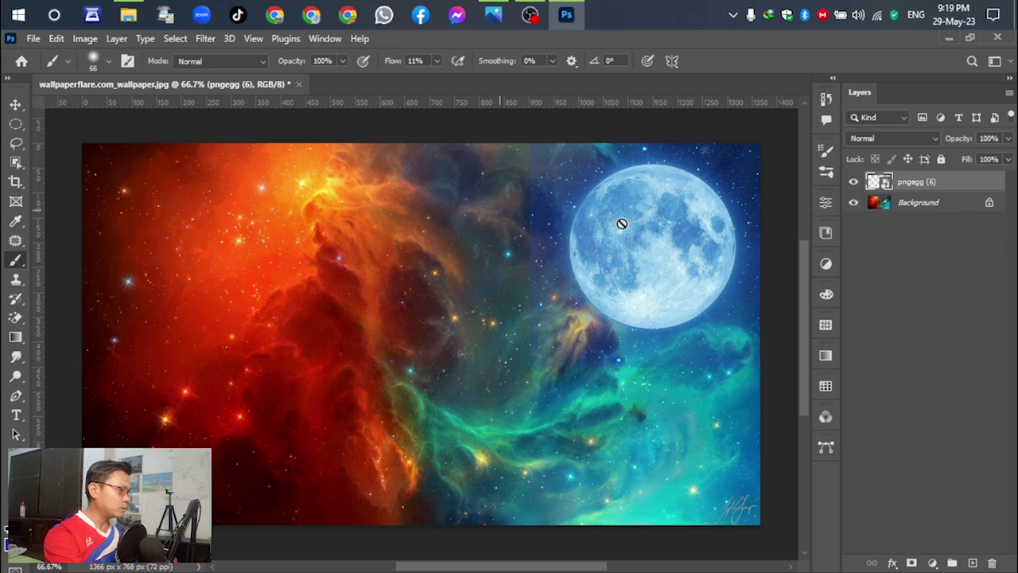
right_click(929, 187)
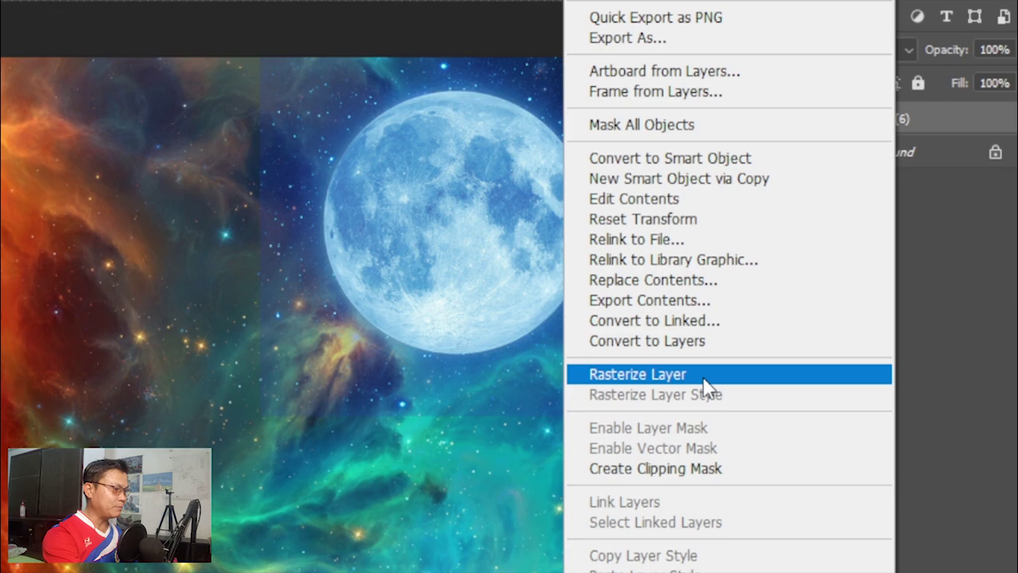
left_click(611, 376)
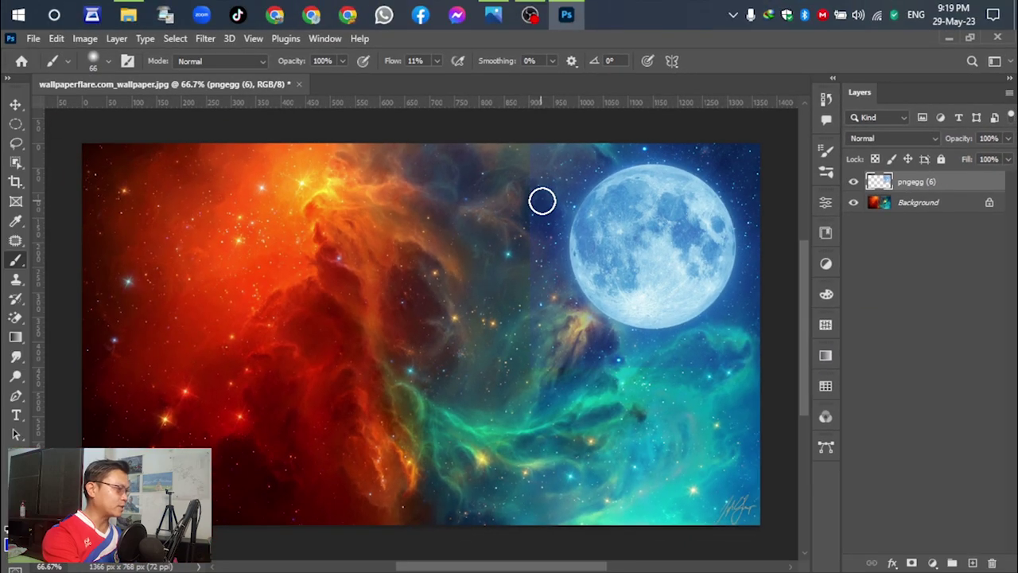
mouse_move(543, 192)
left_mouse_down()
mouse_move(523, 165)
mouse_move(523, 200)
left_mouse_up()
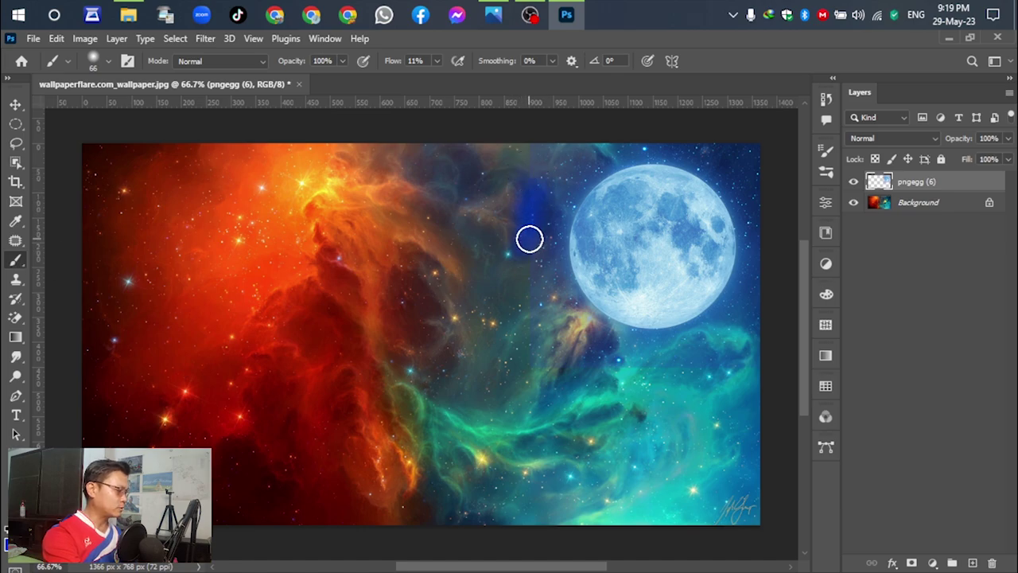
left_click(437, 60)
left_click_drag(436, 80, 431, 80)
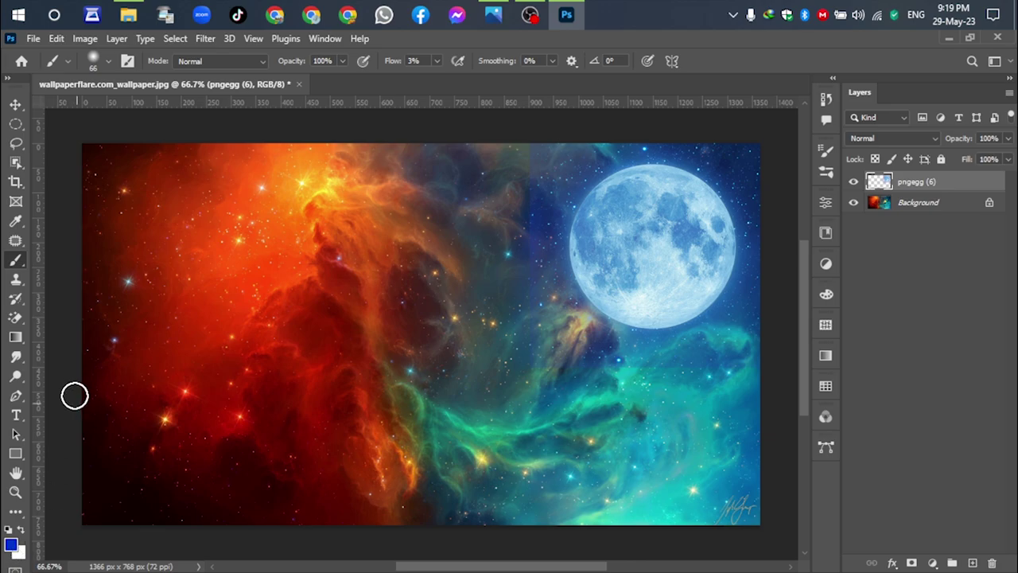
Set the foreground colour to black and darken the sky between nebula and moon.
left_click(10, 544)
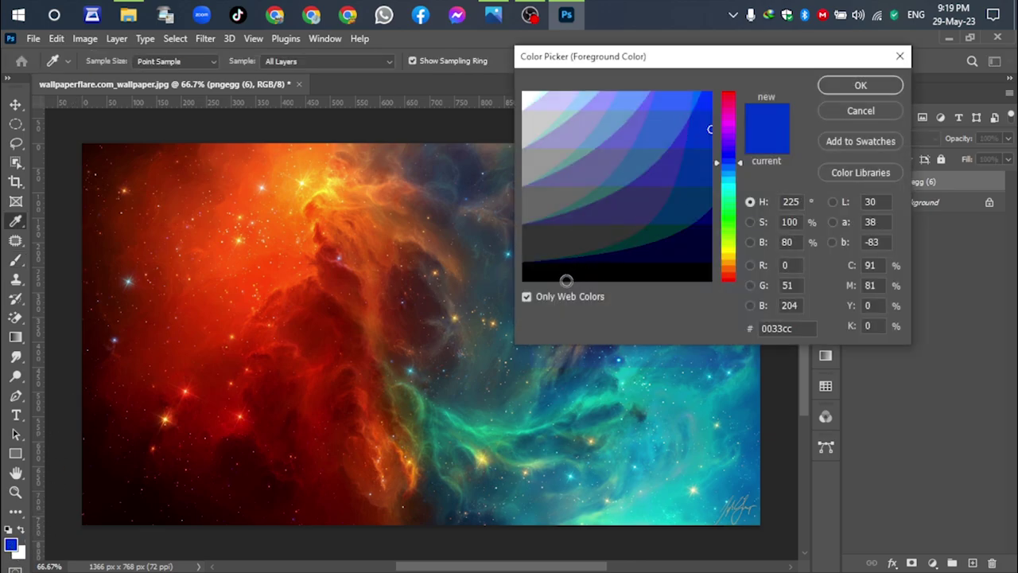
left_click(563, 278)
left_click(862, 85)
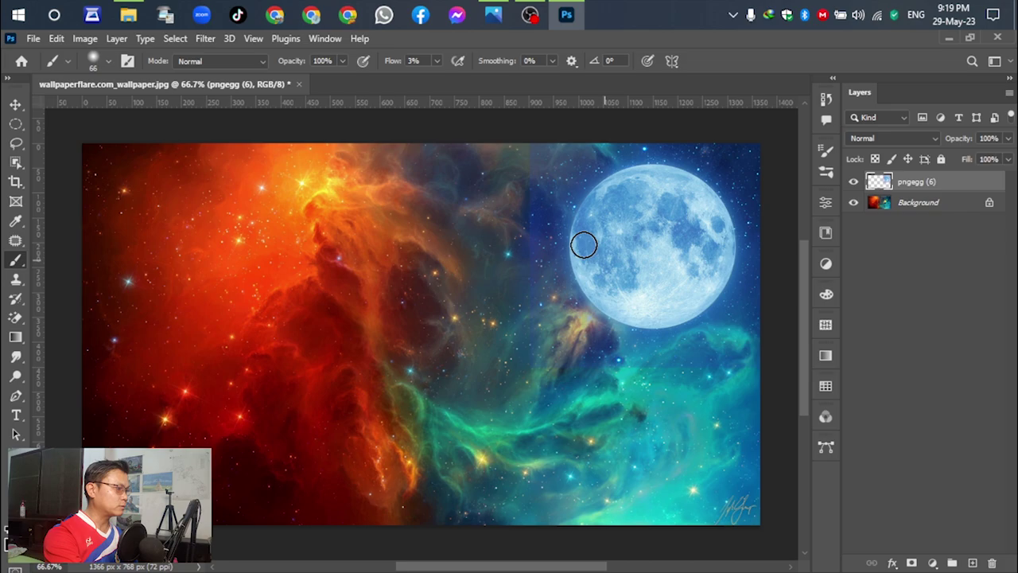
mouse_move(521, 264)
left_mouse_down()
mouse_move(549, 211)
mouse_move(542, 291)
mouse_move(530, 192)
mouse_move(541, 179)
mouse_move(543, 331)
mouse_move(535, 182)
left_mouse_up()
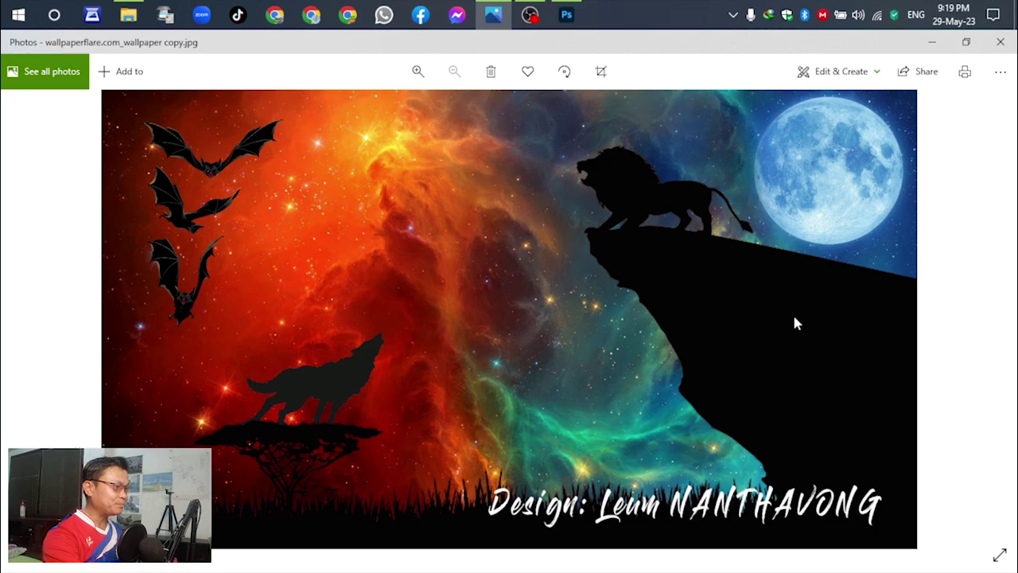
Add the AdobeStock_64867280_Preview lion-on-cliff image, enlarged to 135.52% across the lower right.
left_click(567, 11)
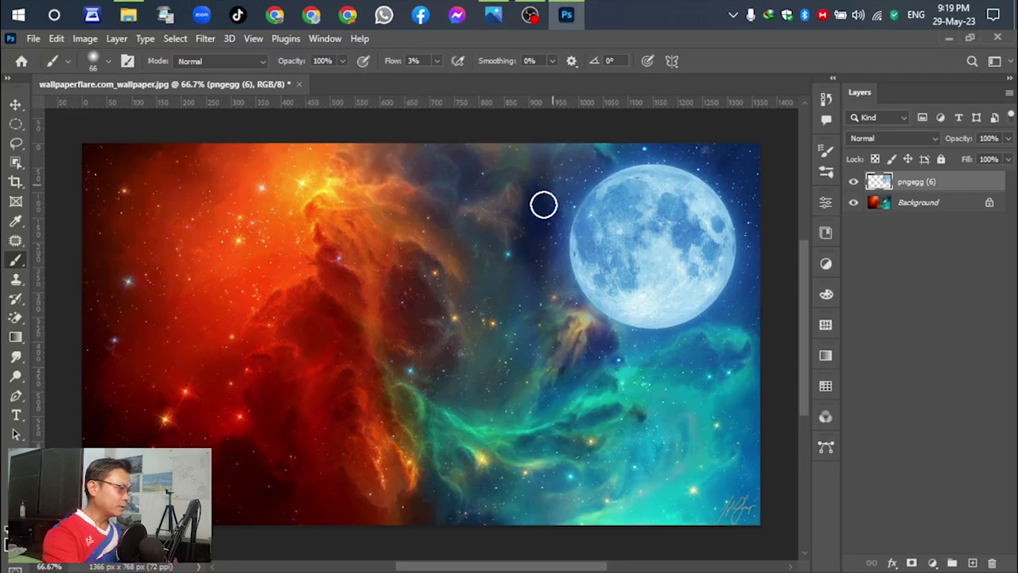
left_click(15, 106)
left_click(128, 15)
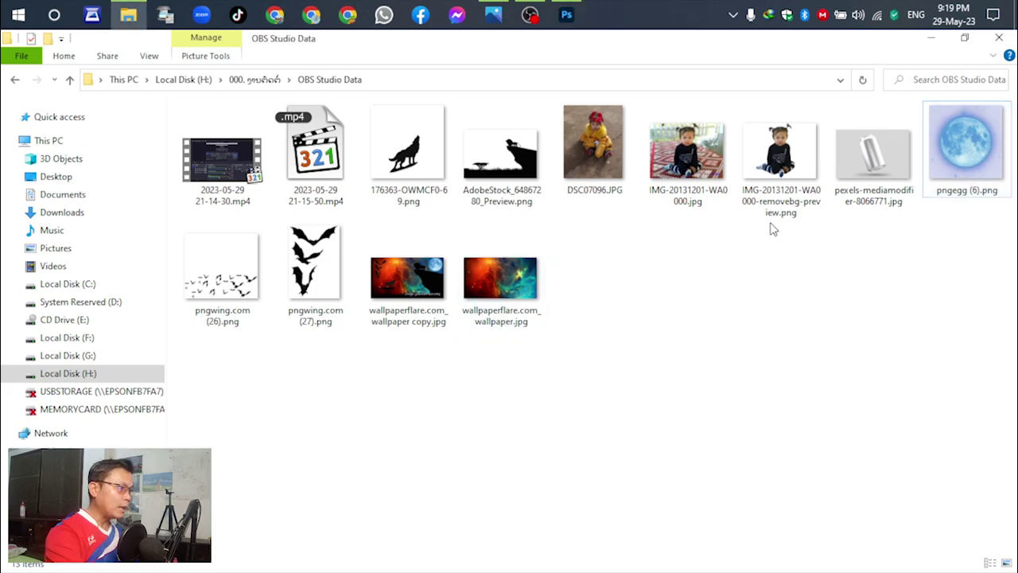
left_click_drag(511, 185, 274, 465)
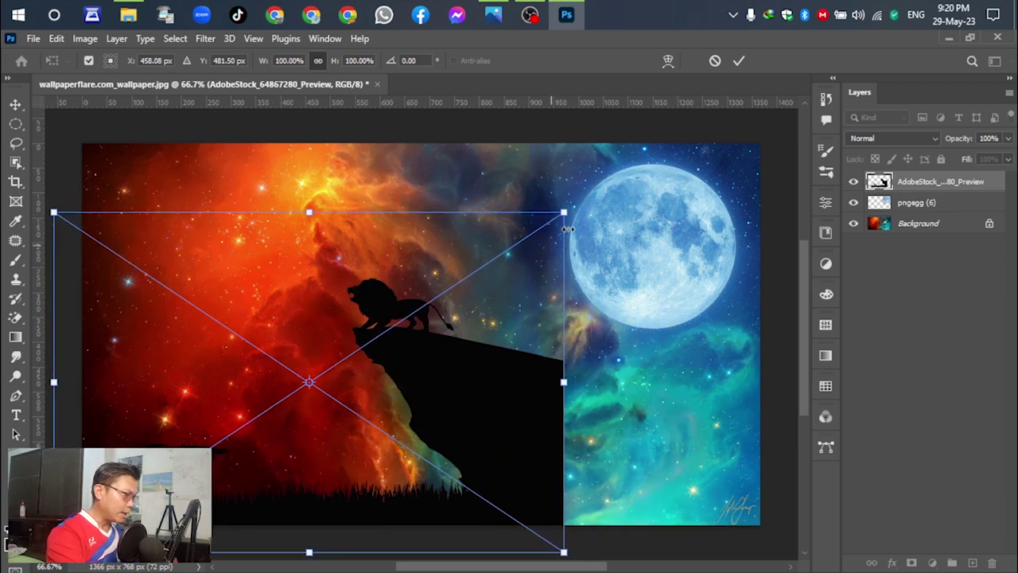
scroll(533, 327, "down", 2)
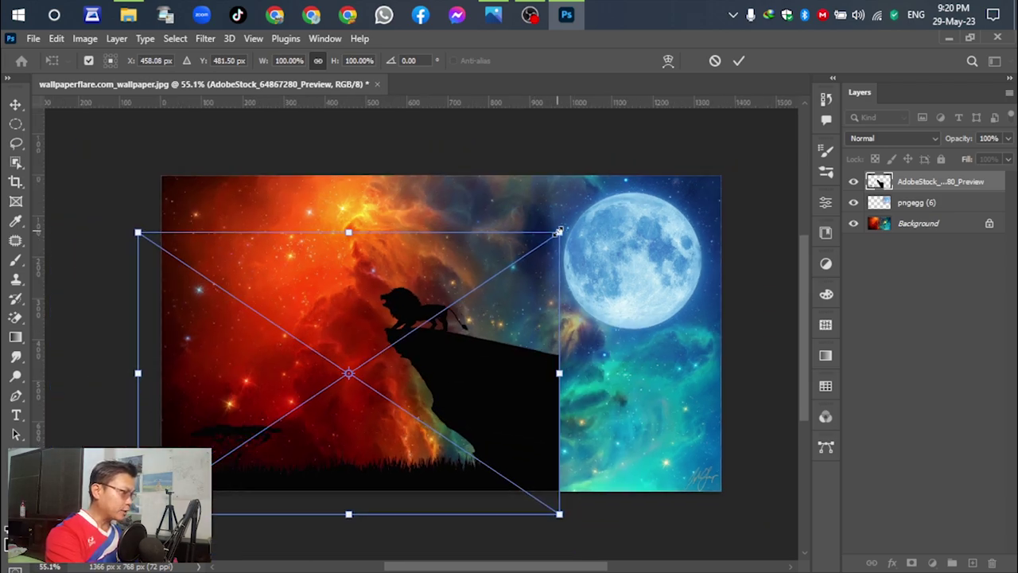
left_click_drag(559, 232, 752, 102)
left_click_drag(586, 329, 589, 365)
left_click_drag(762, 136, 730, 200)
left_click_drag(560, 370, 581, 373)
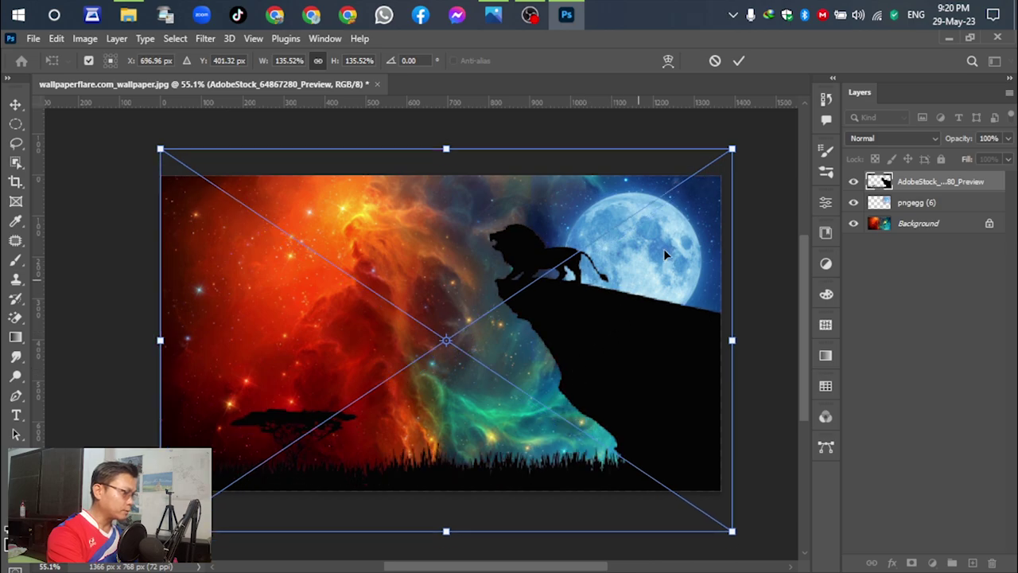
left_click(739, 62)
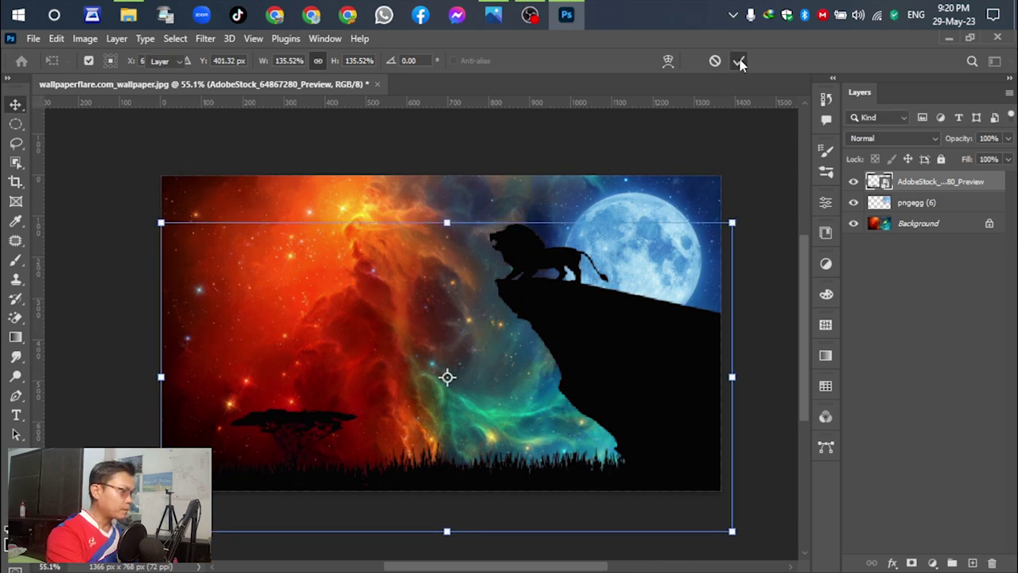
Shrink the pngegg (6) moon to 76.79% and move it beside the lion.
left_click(907, 206)
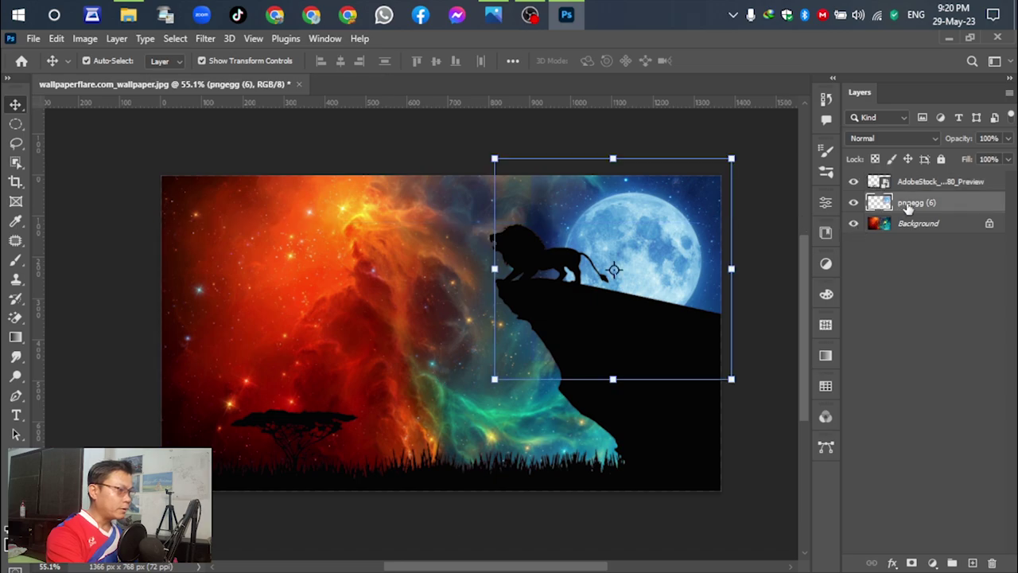
left_click(729, 161)
left_click_drag(729, 161, 687, 210)
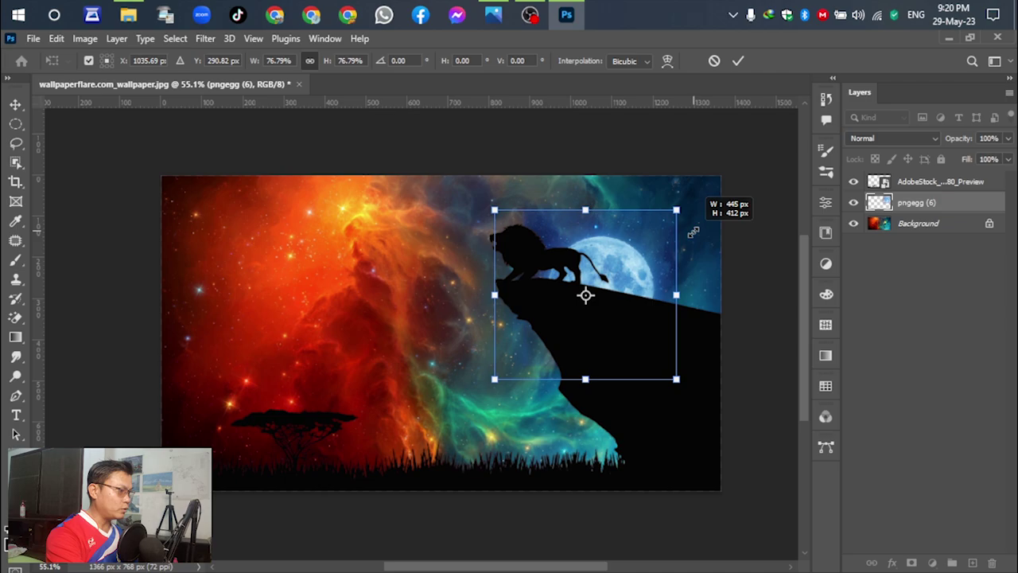
left_click_drag(630, 273, 687, 223)
Commit the moon transform and compare the composition against the Photos reference.
left_click(738, 61)
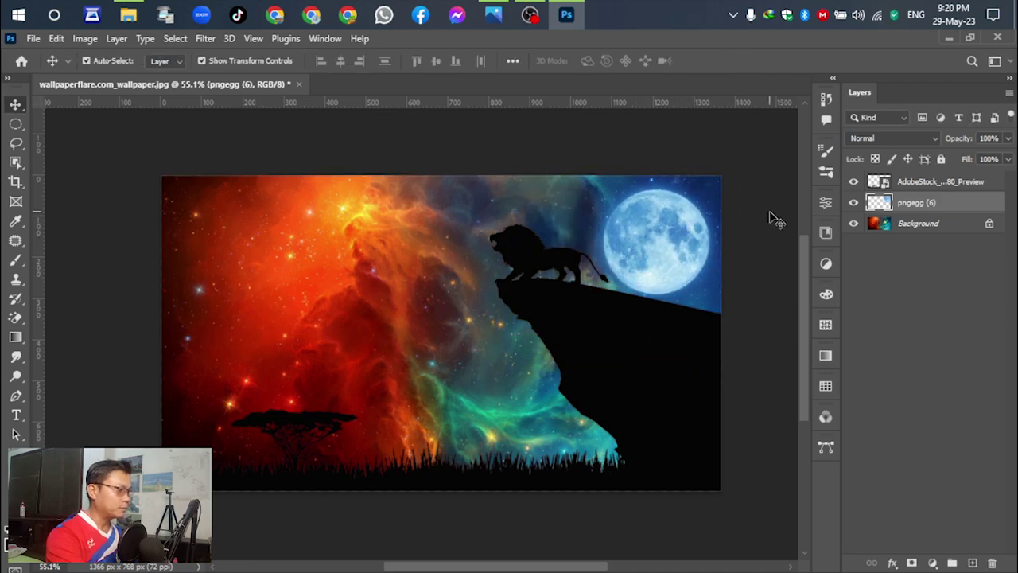
left_click(493, 15)
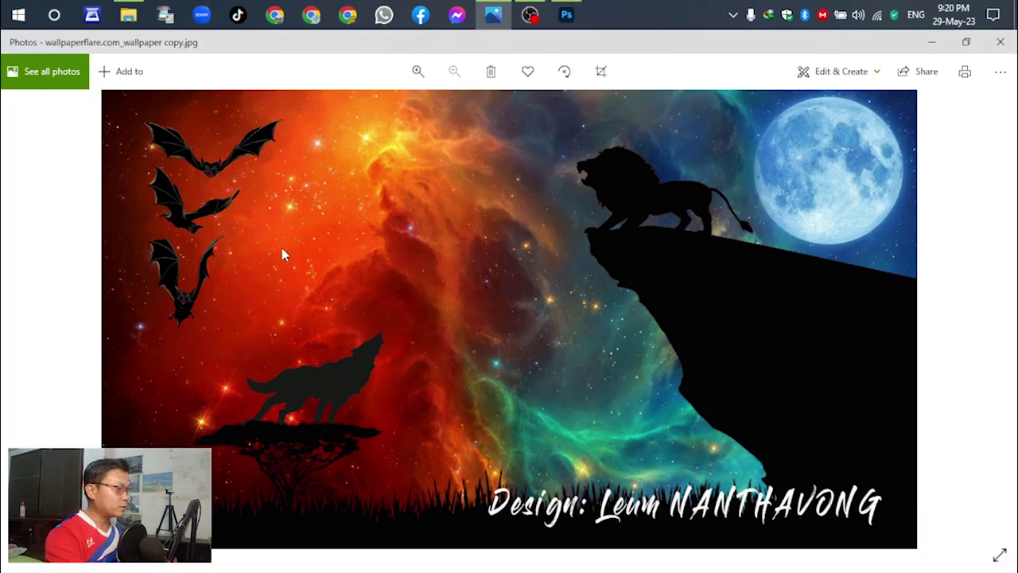
left_click(567, 14)
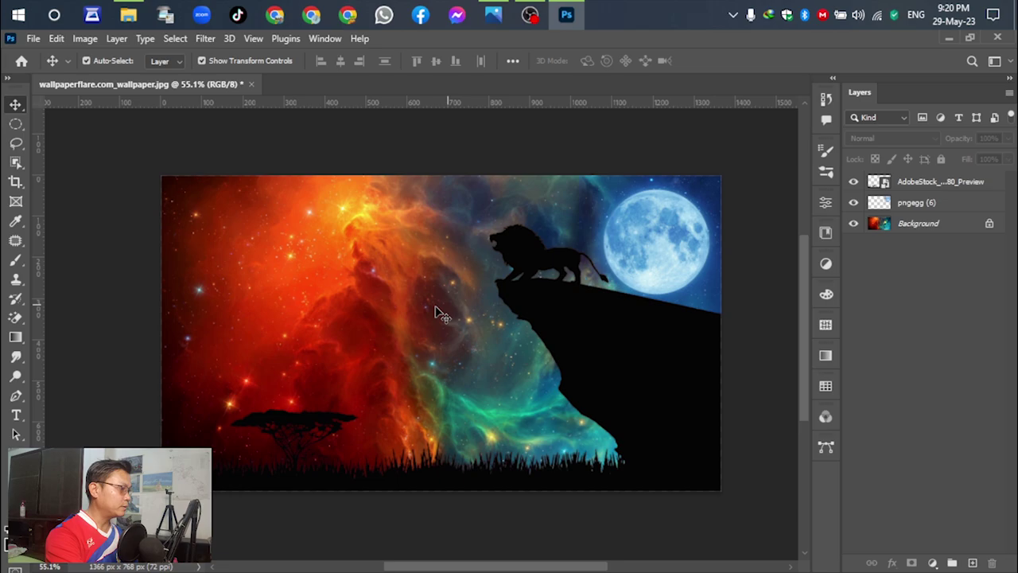
Add pngwing.com (27) bats scaled to 7.76% in the upper-left orange sky.
left_click(167, 119)
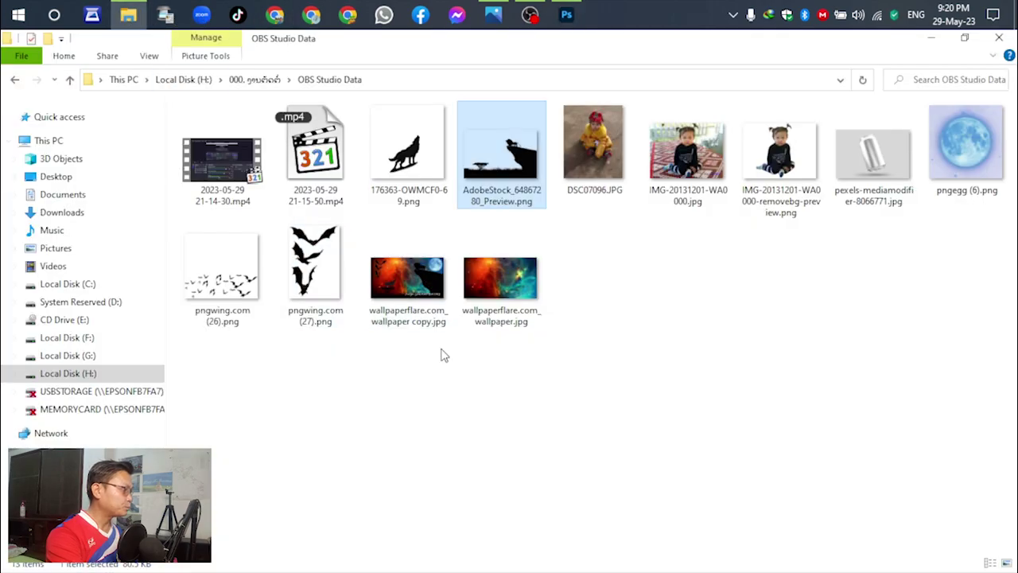
left_click_drag(326, 280, 323, 306)
left_click_drag(416, 299, 418, 287)
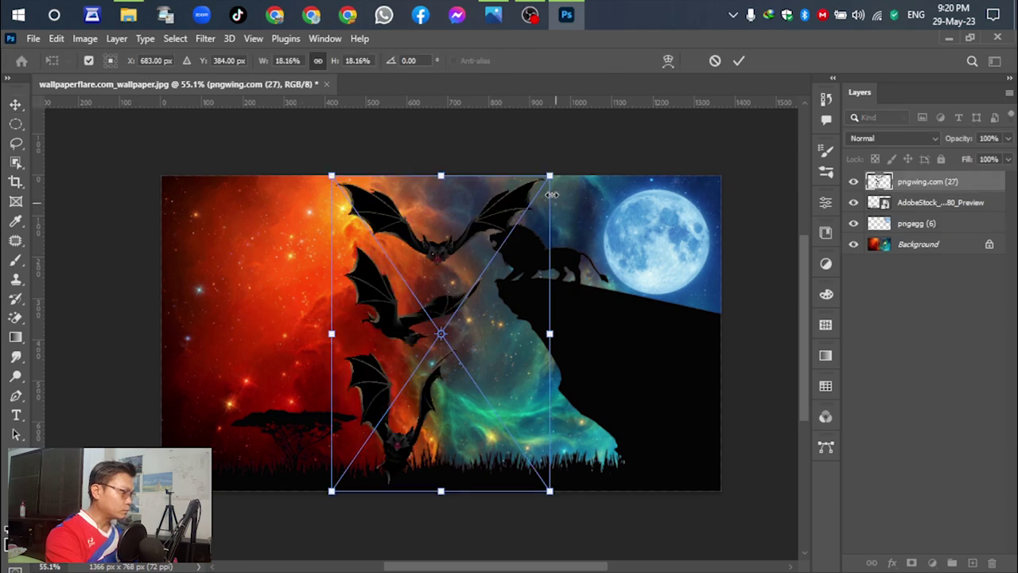
left_click_drag(550, 172, 429, 354)
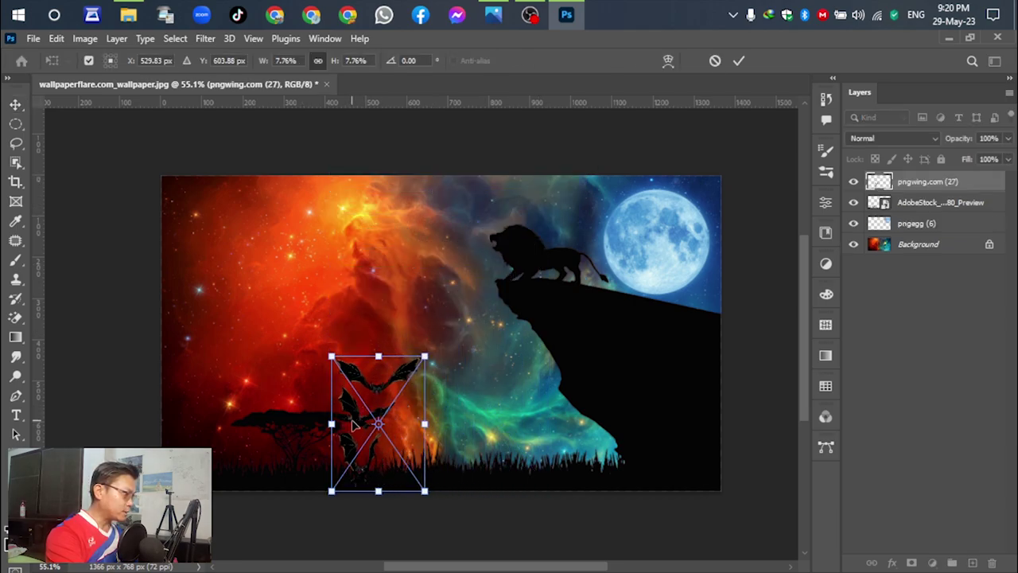
left_click_drag(342, 402, 181, 242)
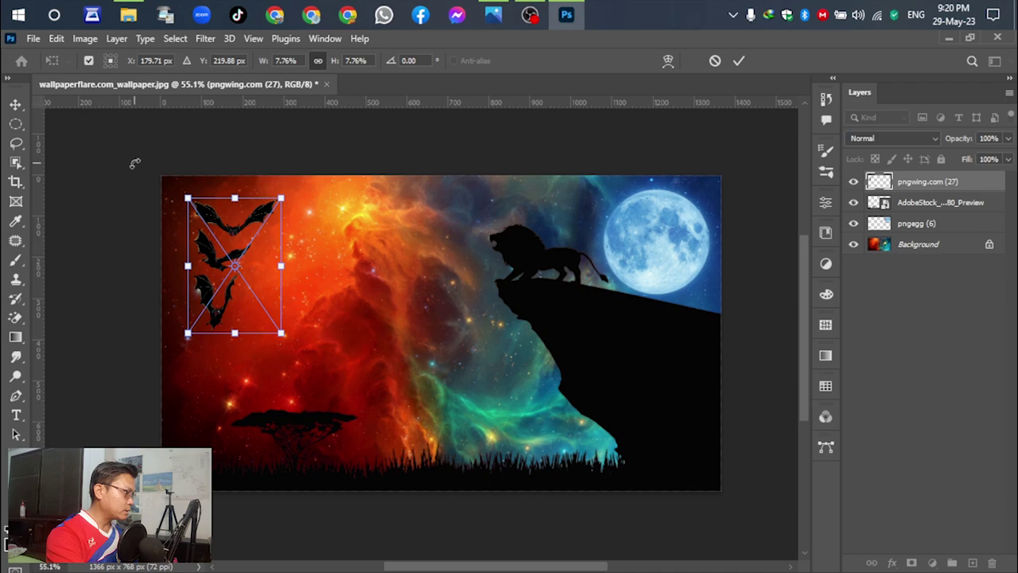
left_click(739, 60)
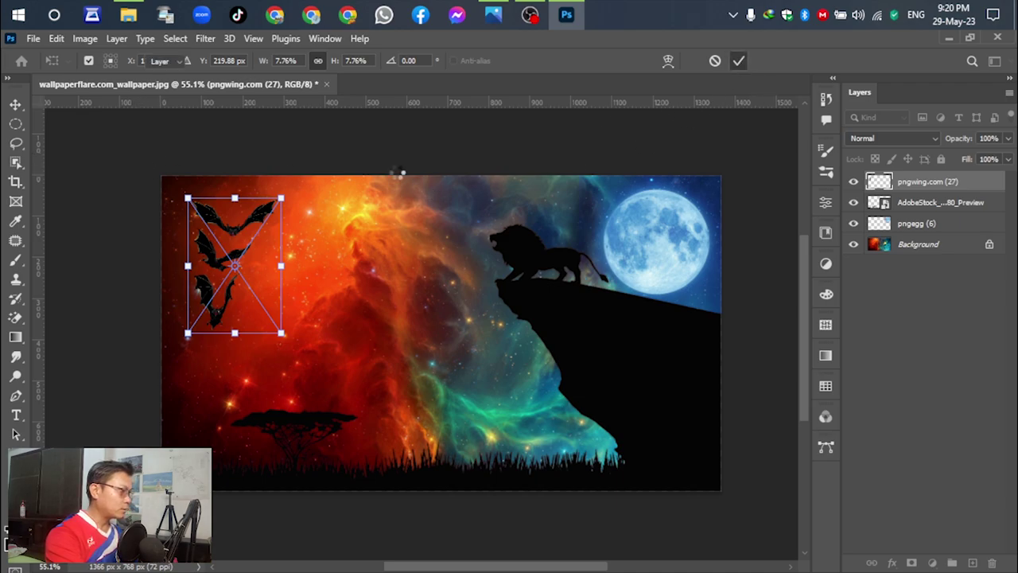
left_click(403, 162)
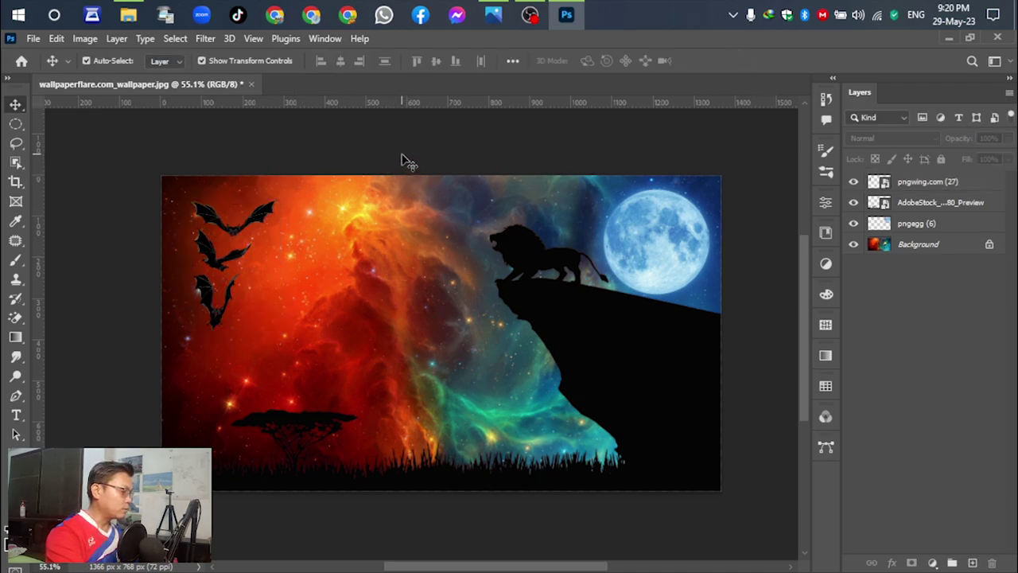
Place the howling-wolf image 176363-OWMCF0-69 at lower left, stacked beneath the lion layer.
left_click(128, 14)
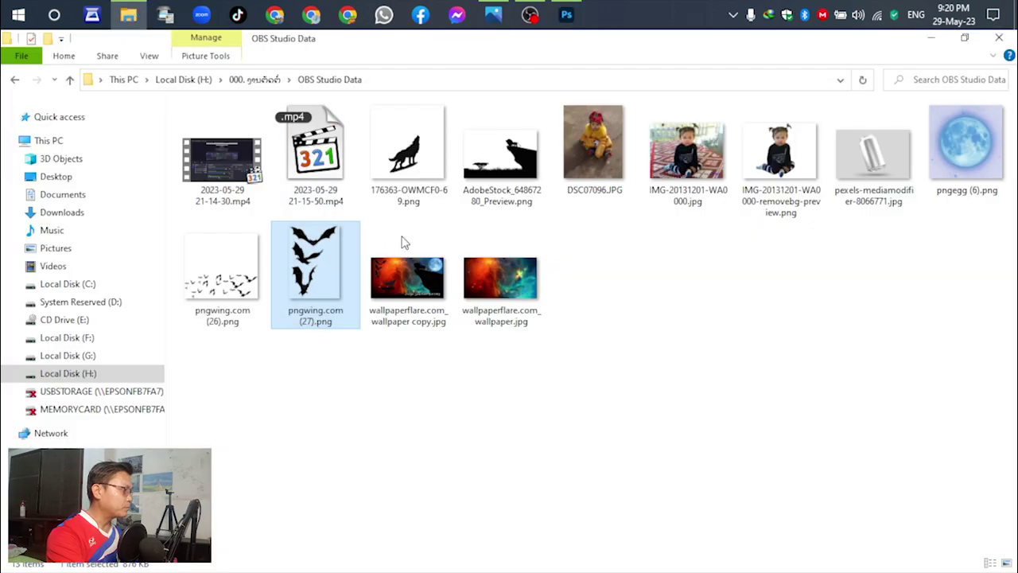
left_click_drag(418, 175, 338, 354)
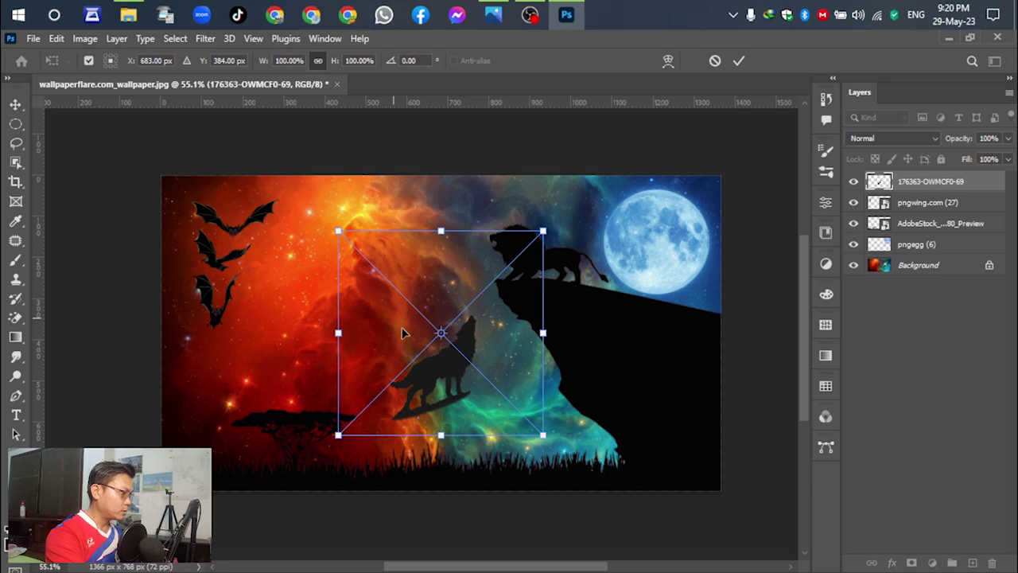
left_click_drag(410, 390, 285, 389)
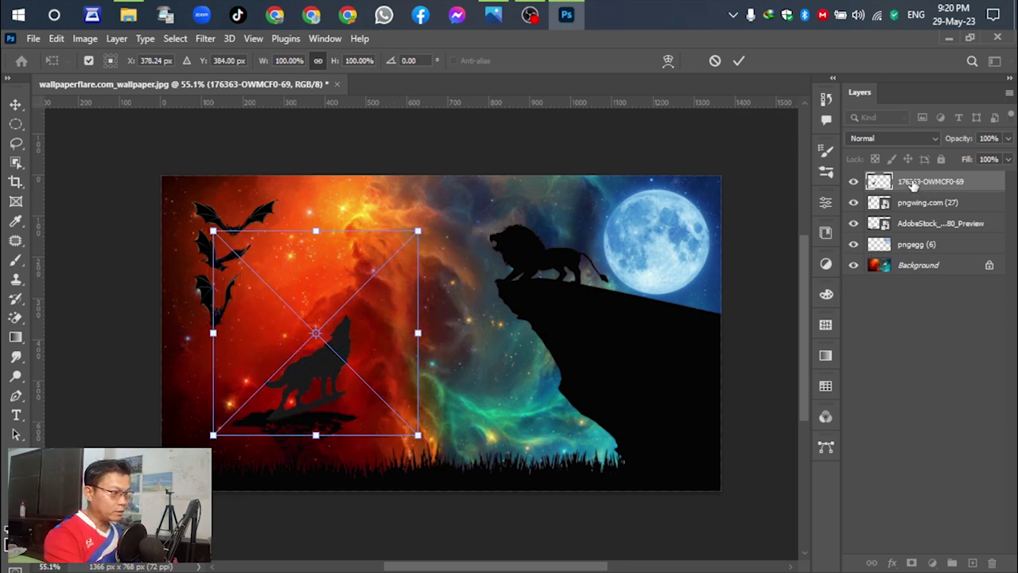
key("Return")
left_click_drag(913, 184, 923, 232)
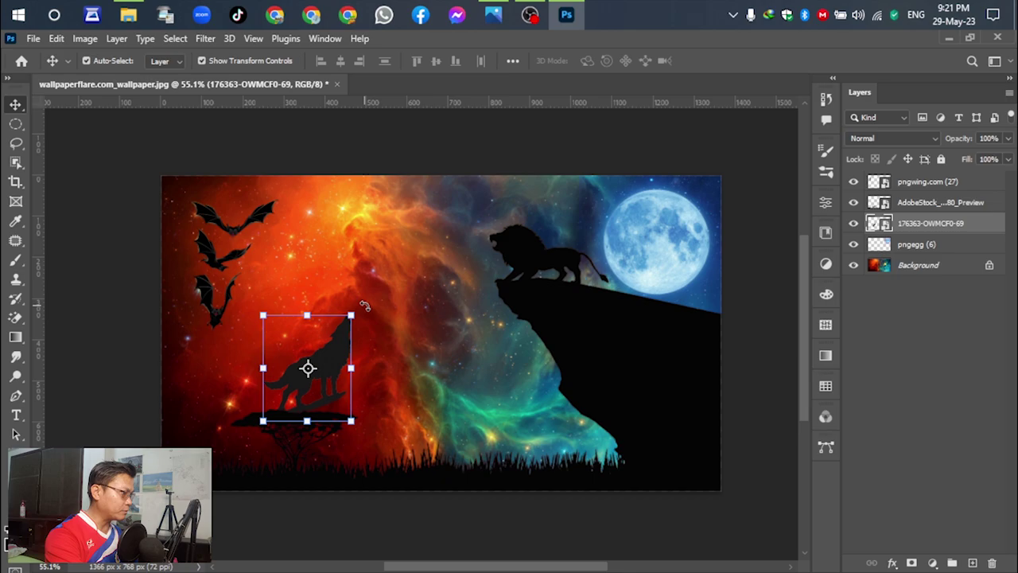
Resize the wolf, rotate it about 16°, nudge it right and down, and commit.
left_click_drag(351, 315, 401, 258)
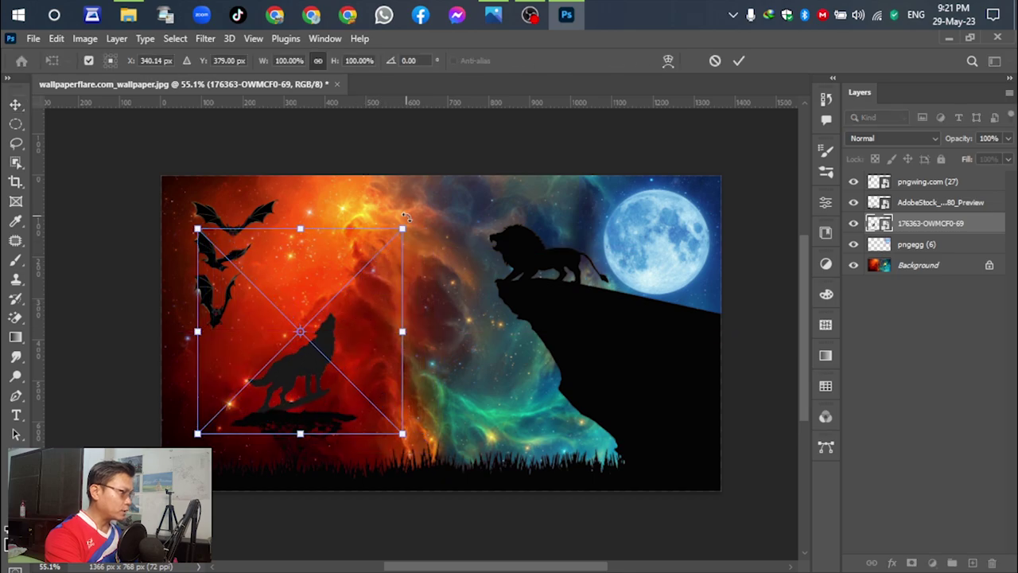
left_click_drag(413, 220, 439, 256)
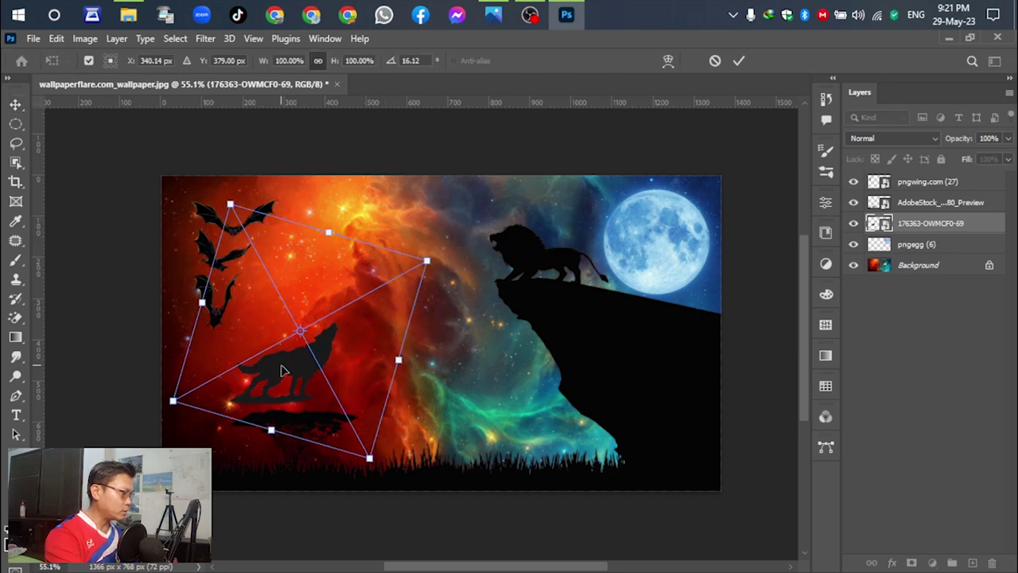
left_click_drag(284, 371, 304, 390)
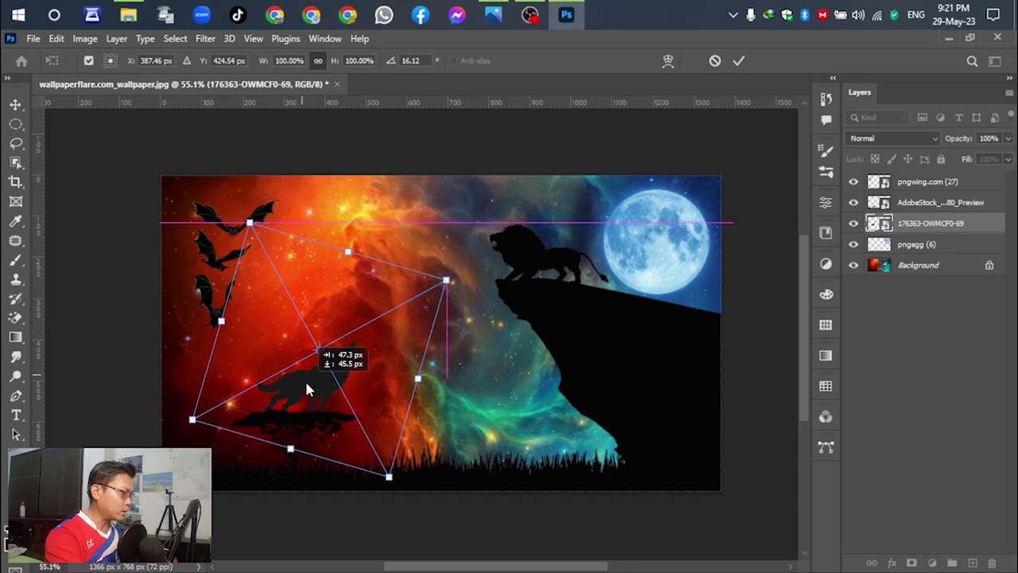
left_click(739, 62)
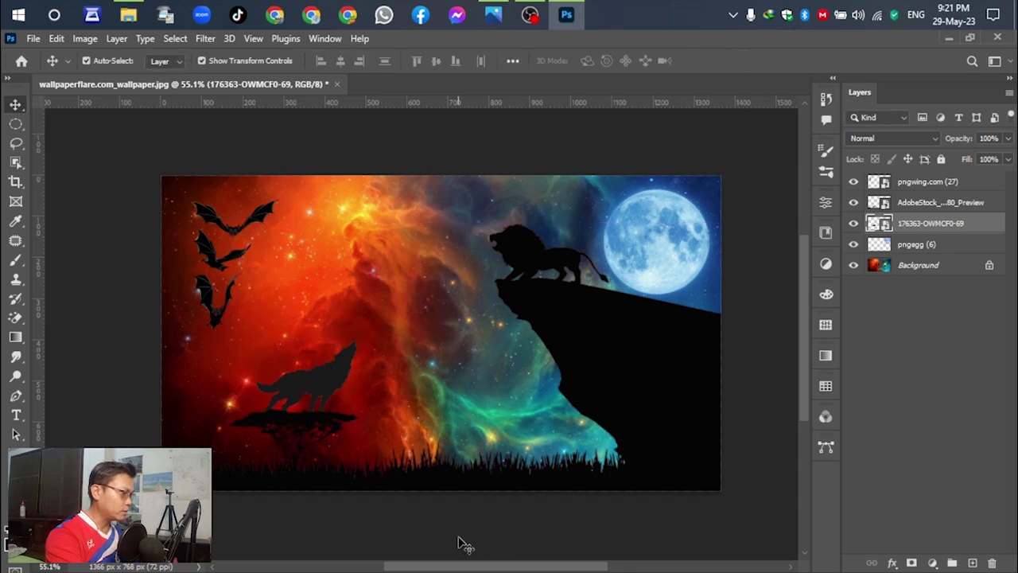
left_click(464, 549)
scroll(464, 549, "up", 1)
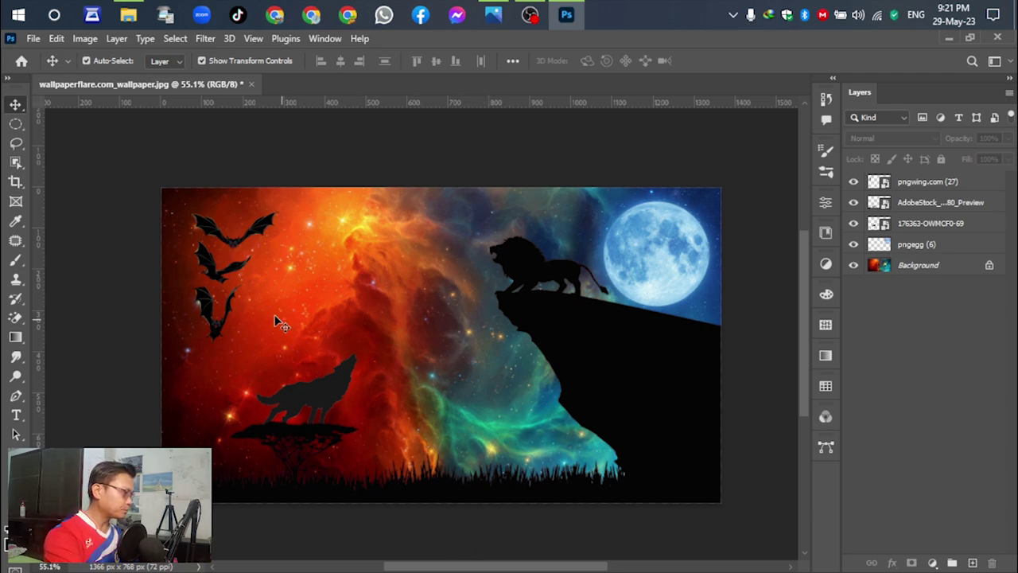
scroll(303, 341, "down", 1)
scroll(381, 327, "up", 1)
scroll(307, 303, "right", 2)
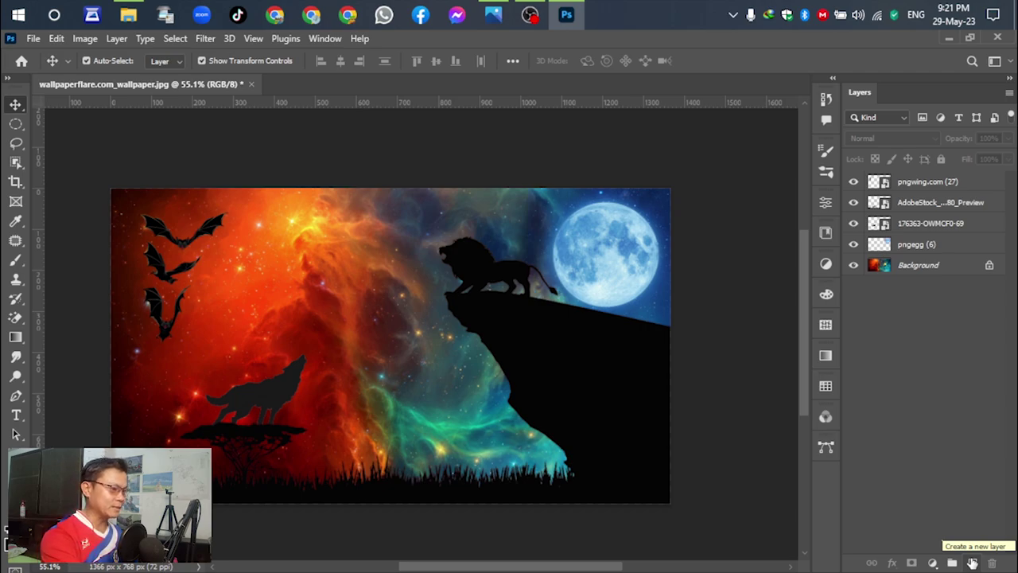
On a new layer, type 'Design:' plus the designer's name in blue Lao_Ink_Brush 170 pt.
left_click(972, 562)
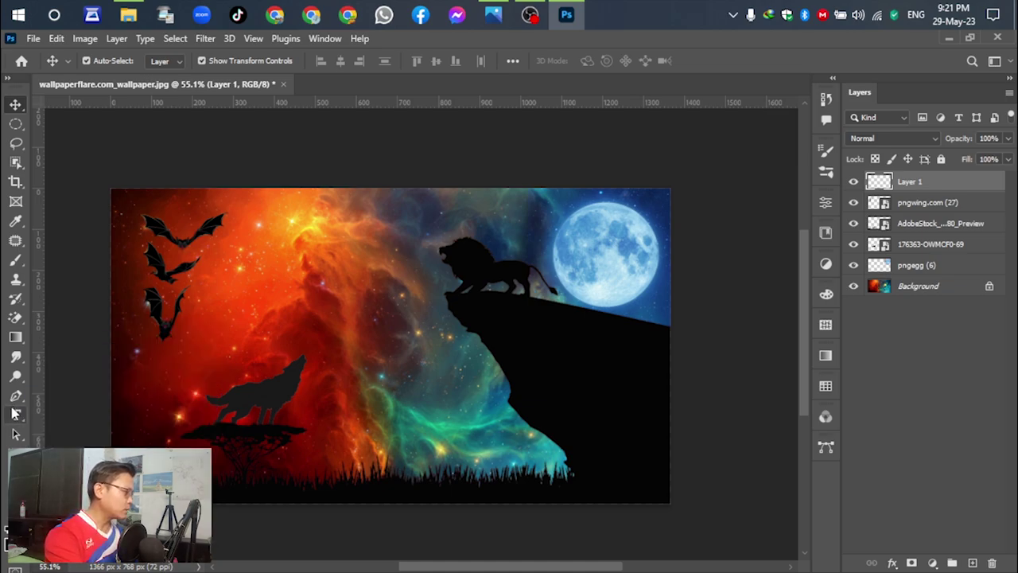
left_click(40, 414)
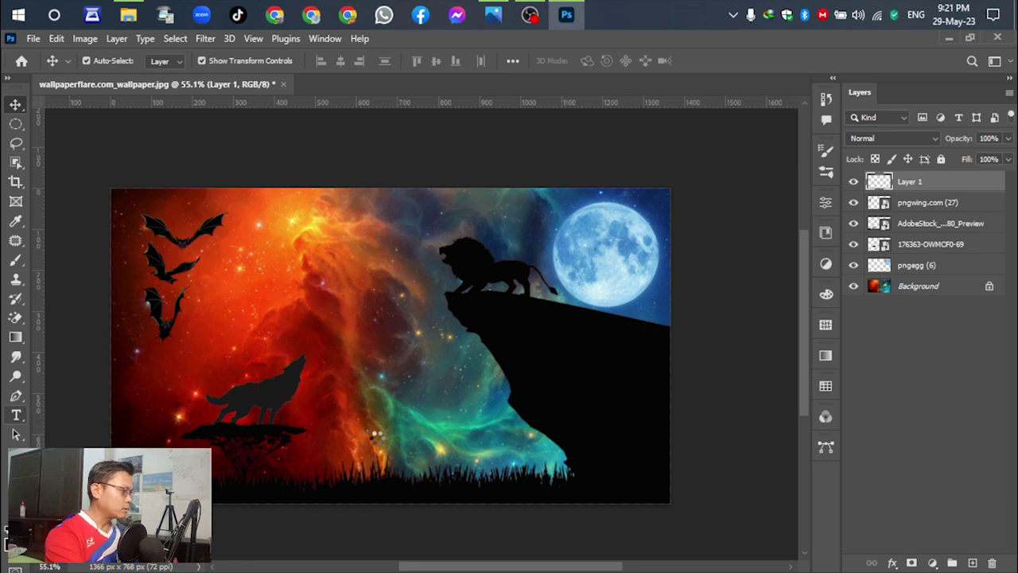
left_click(436, 428)
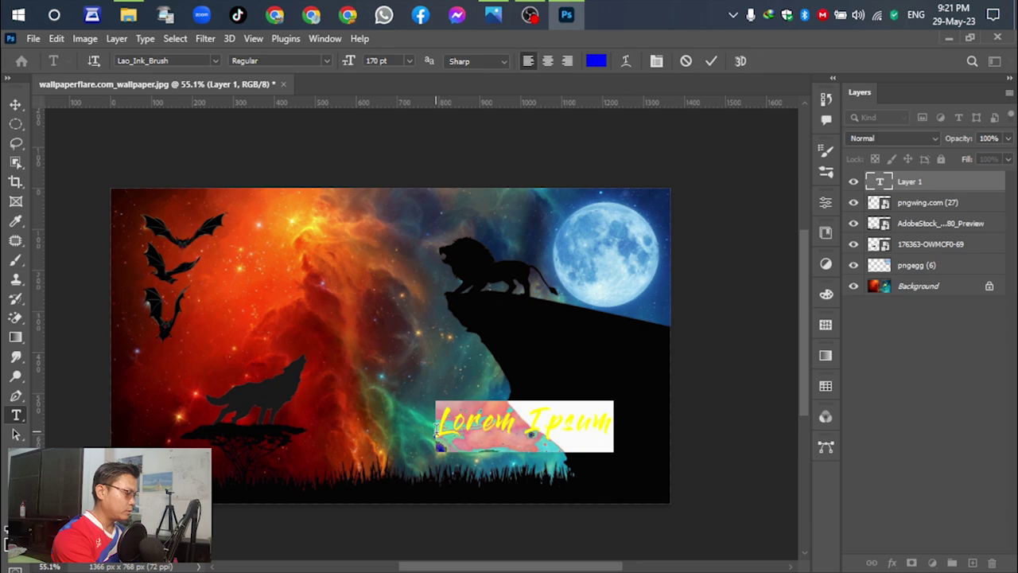
type("Desig")
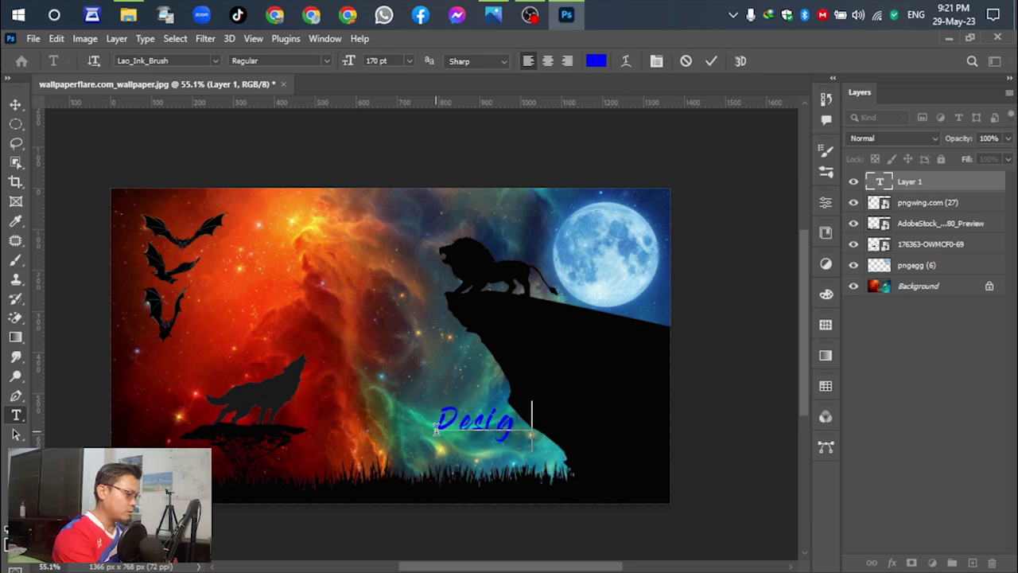
type("n:")
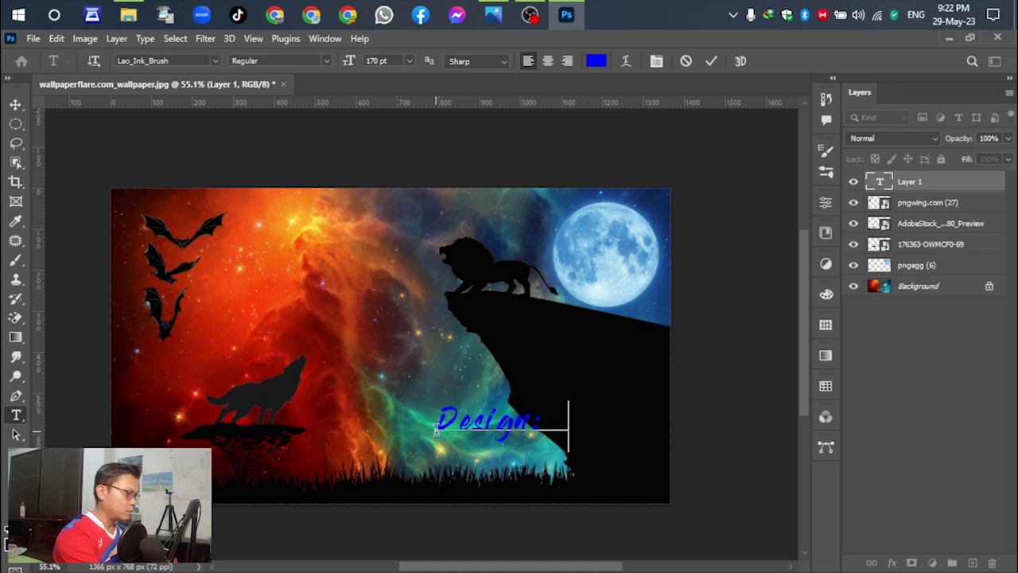
type(" Leum")
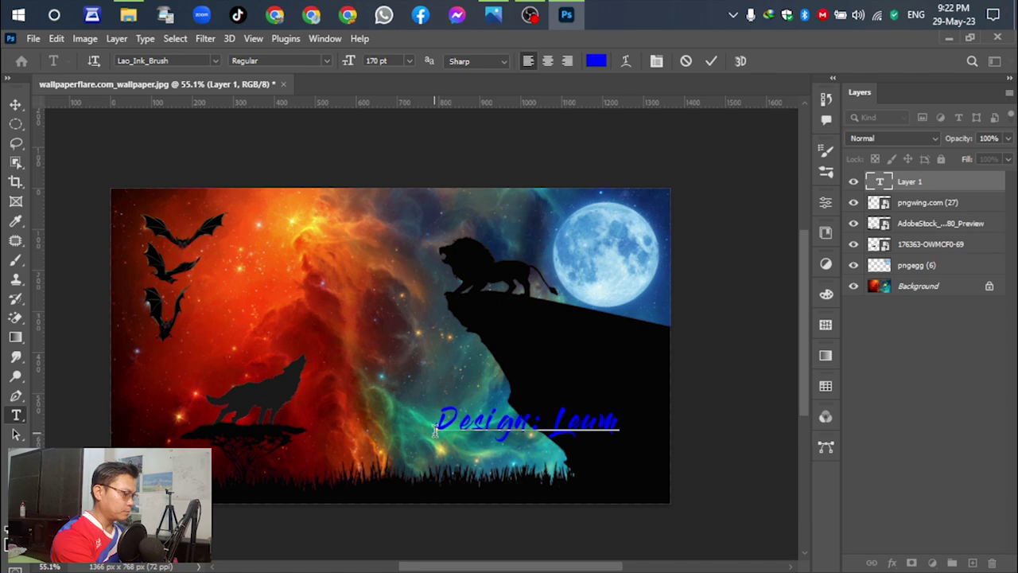
type(" N")
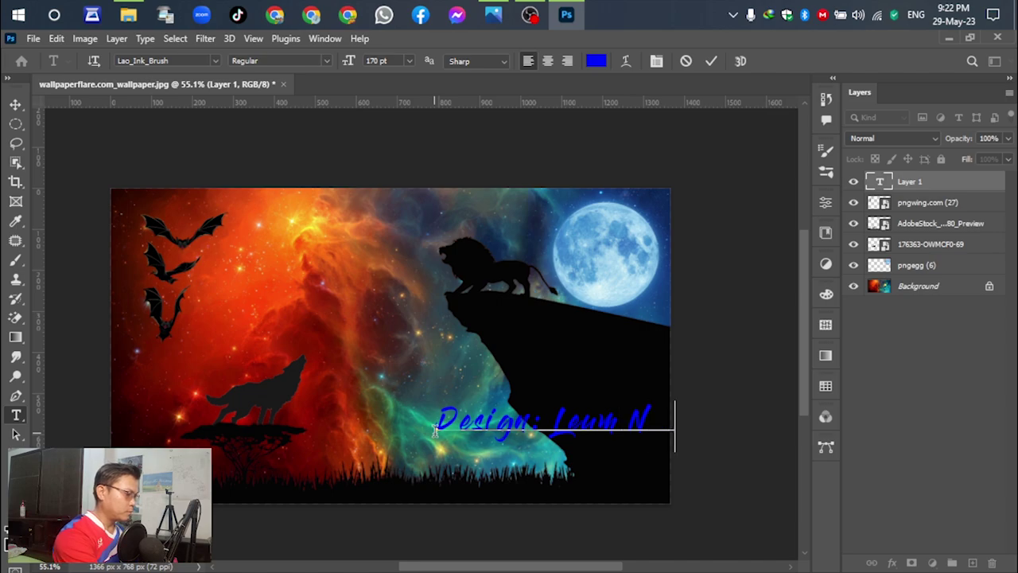
type("ALLAN")
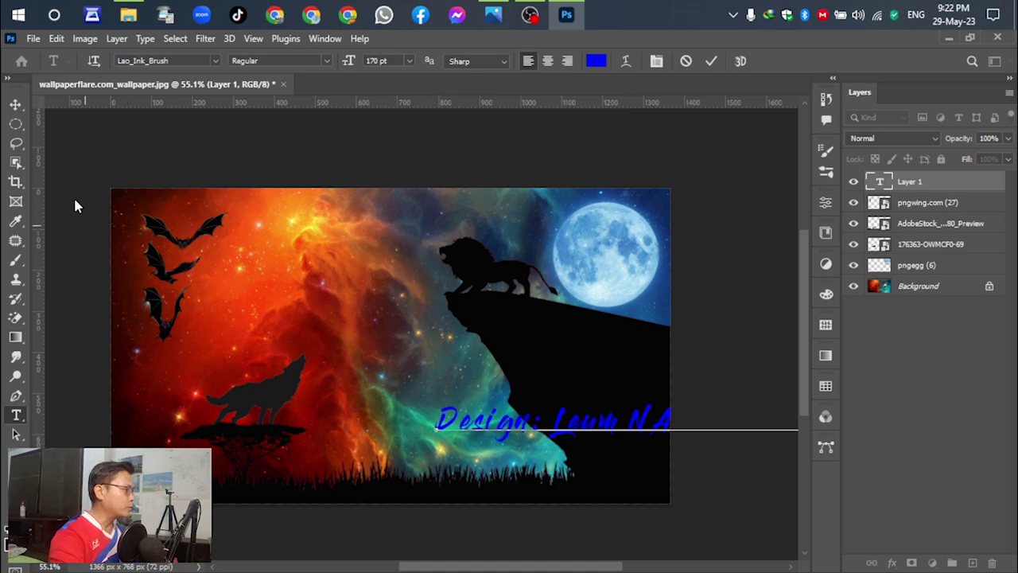
left_click(15, 104)
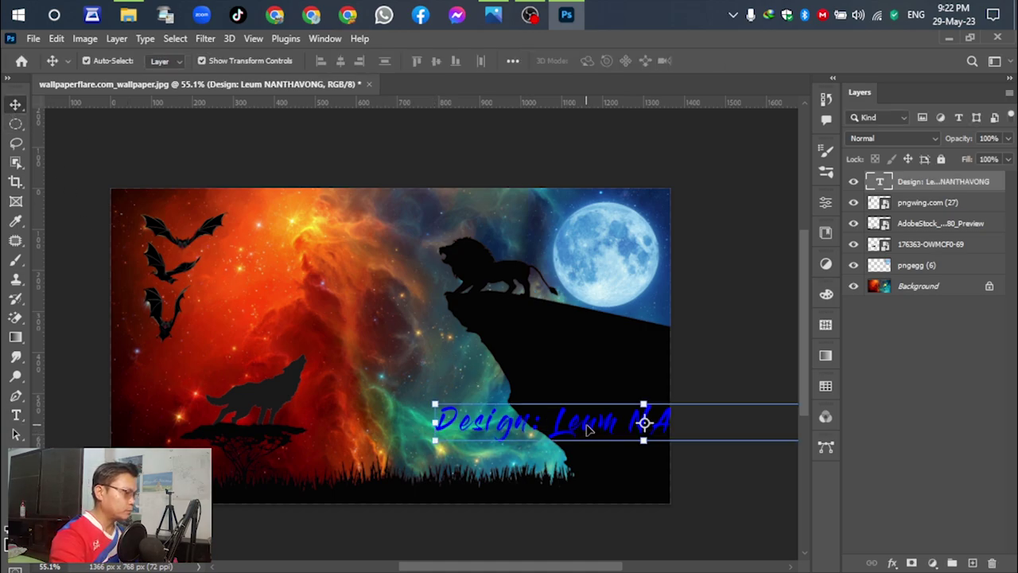
Move the credit text to the bottom grass edge and narrow it to about 72% width.
left_click_drag(586, 429, 385, 481)
left_click_drag(230, 474, 344, 478)
left_click_drag(457, 482, 461, 482)
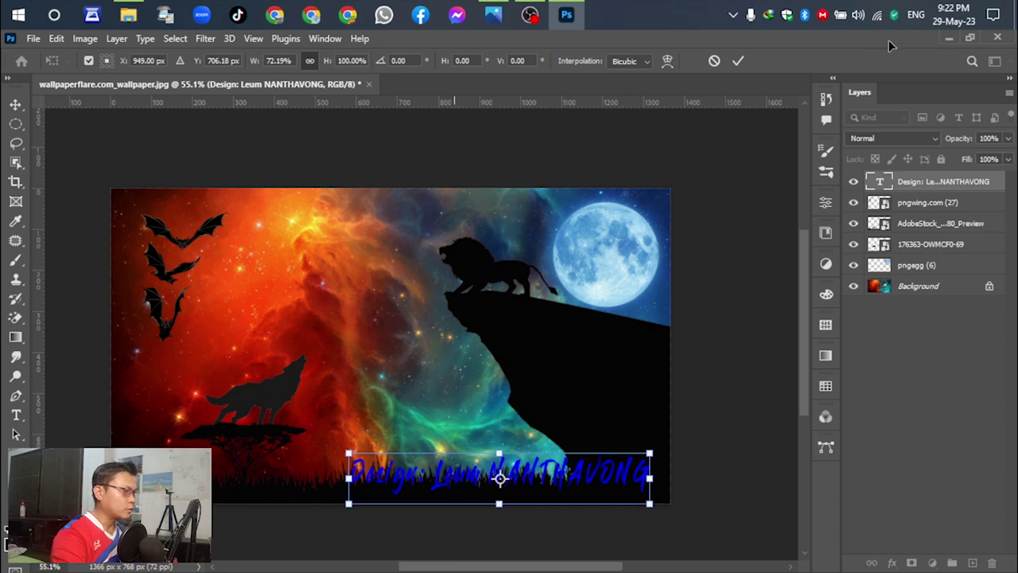
left_click(738, 61)
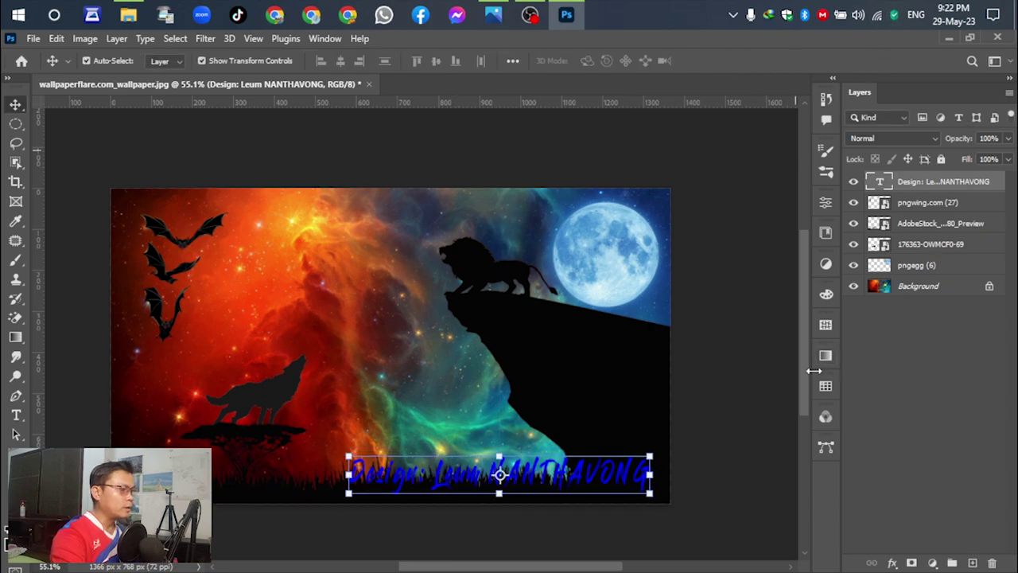
Add a white Color Overlay layer style to the credit text layer.
left_click(892, 563)
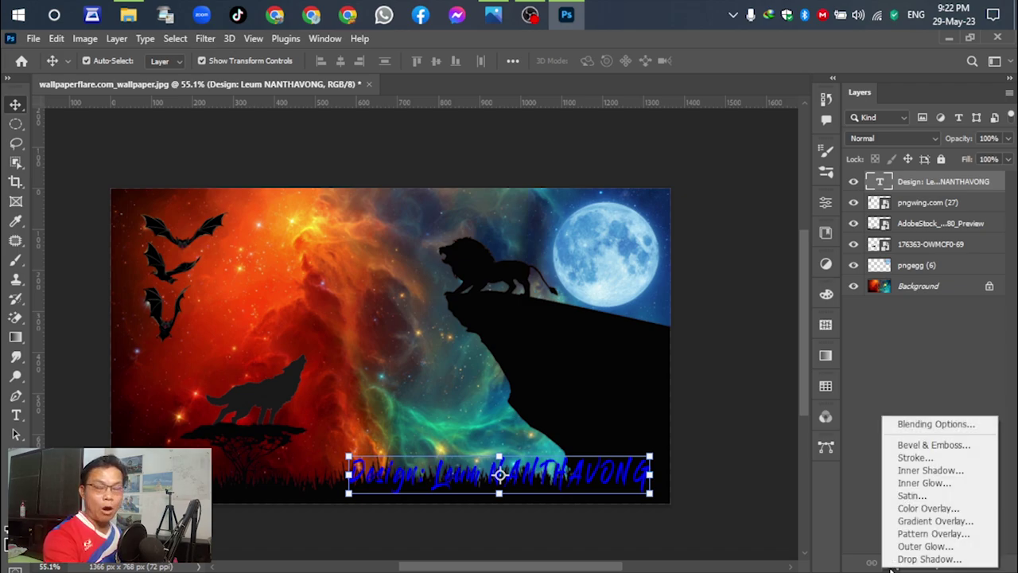
left_click(943, 517)
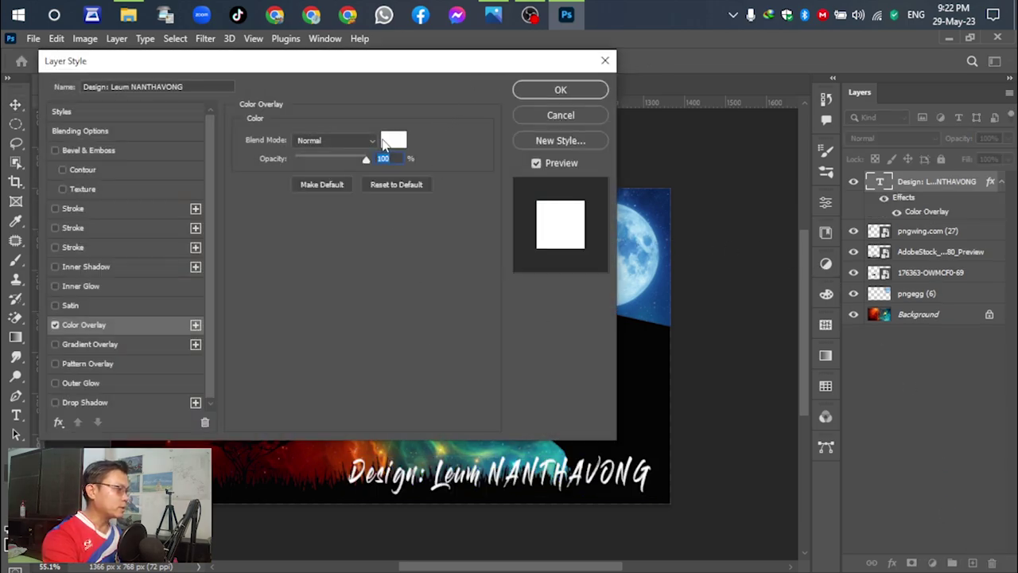
left_click(564, 89)
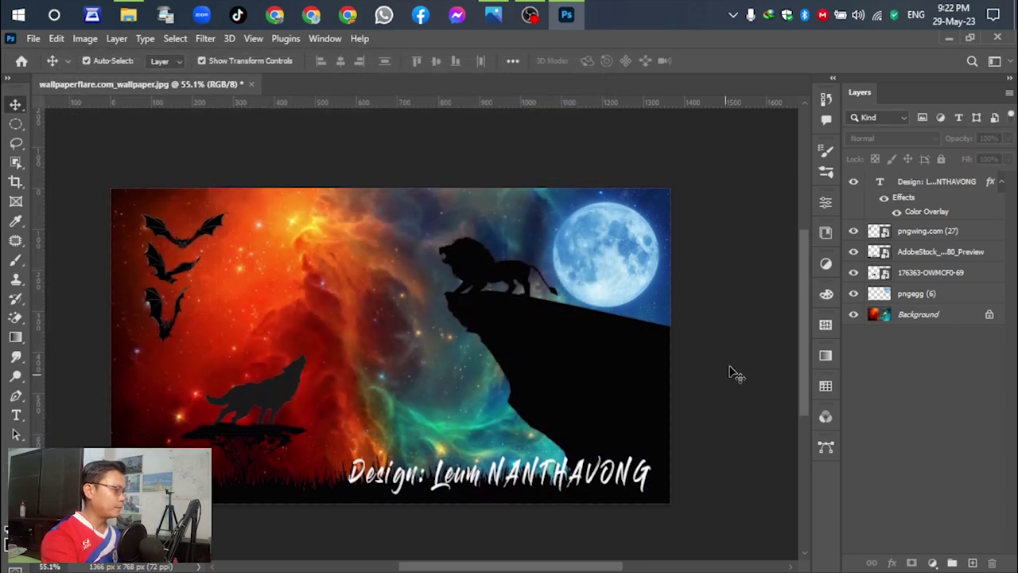
scroll(509, 364, "up", 1)
scroll(514, 331, "down", 1)
scroll(509, 326, "up", 1)
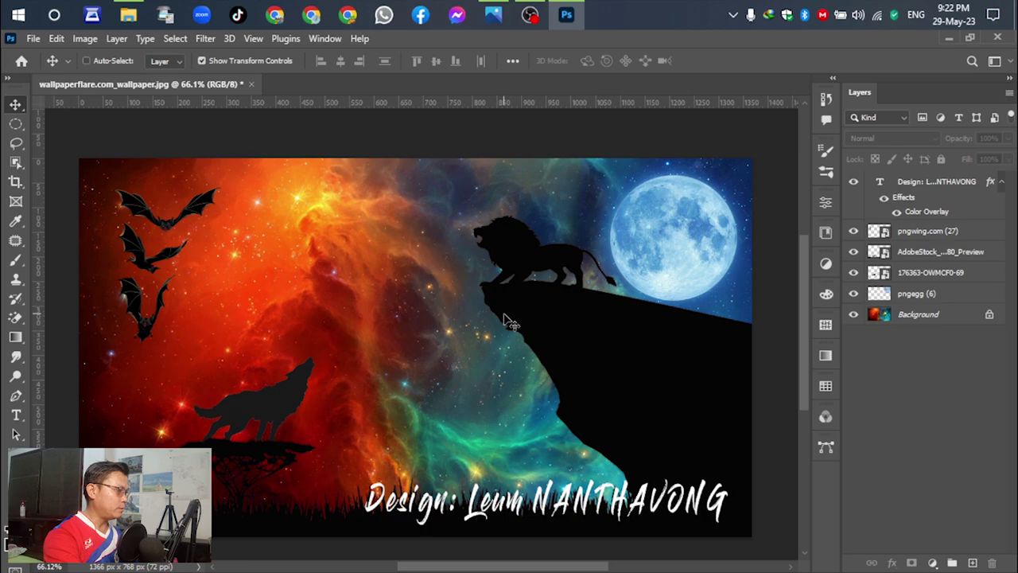
scroll(506, 315, "down", 1)
scroll(505, 310, "up", 1)
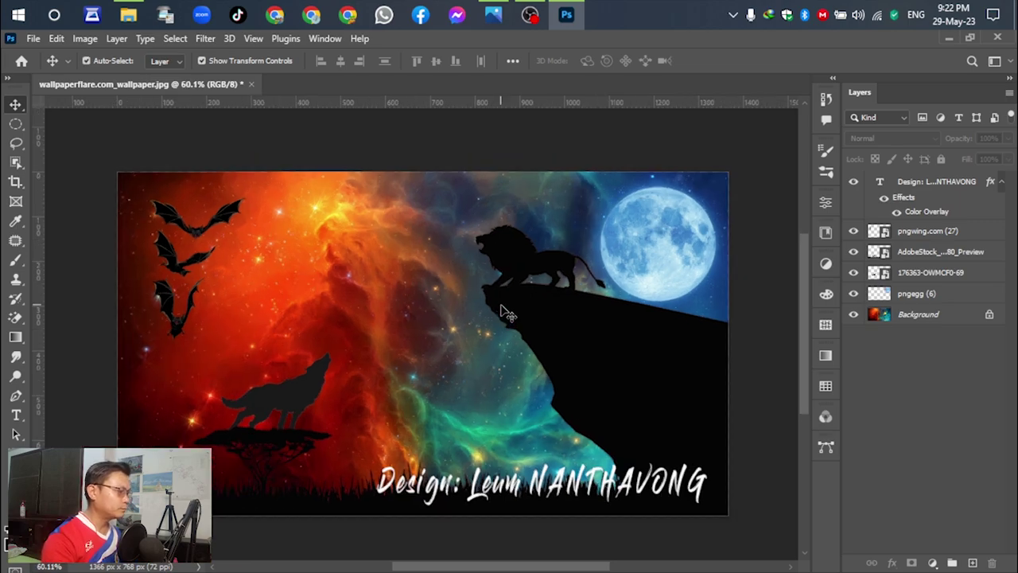